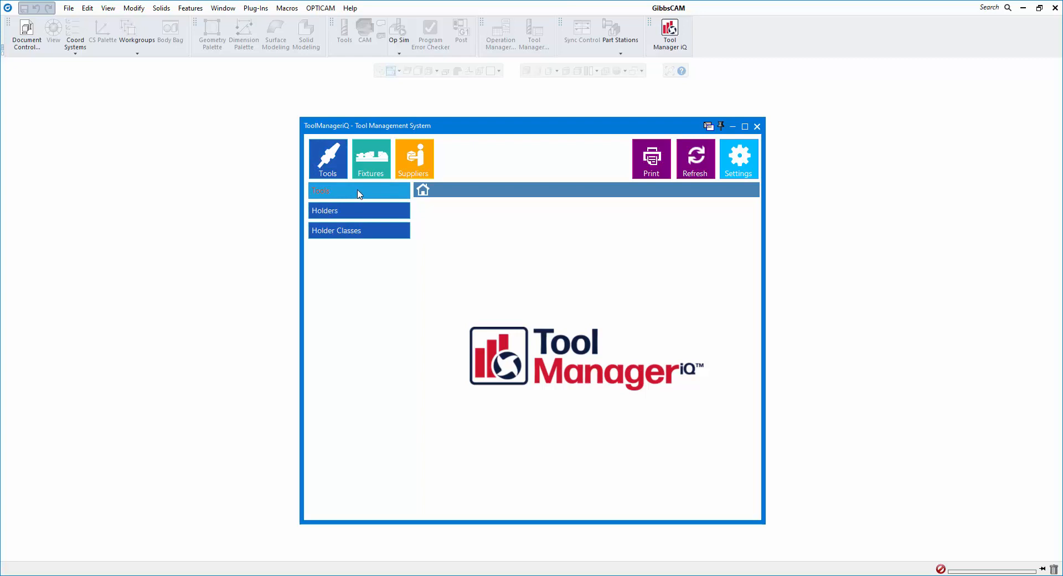
- List the library's tools and view the 5/16-18 CoroTap tap and 1.5mm CoroDrill micro drill
left_click(359, 191)
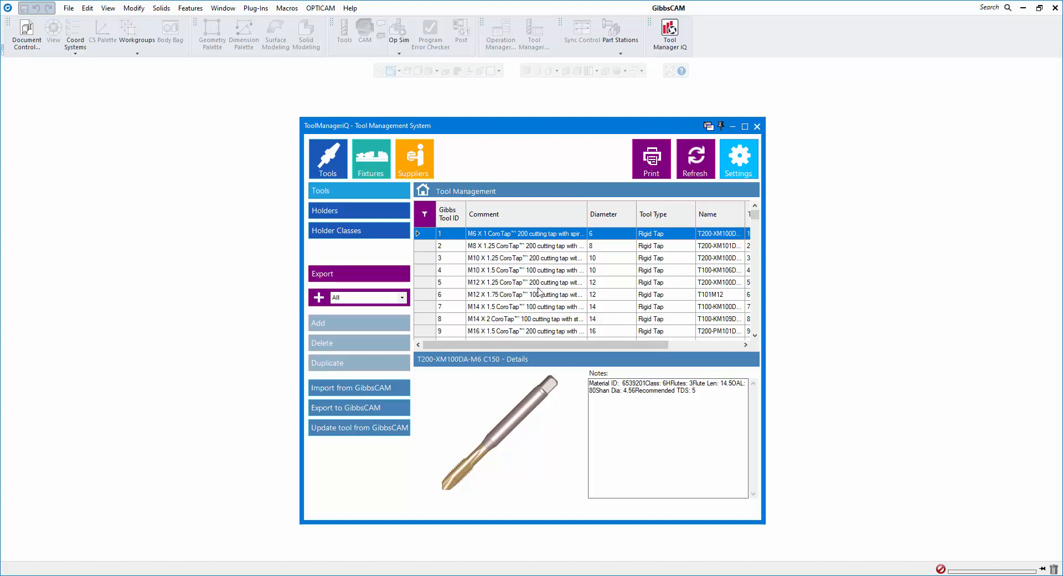
scroll(545, 281, "down", 3)
left_click(544, 276)
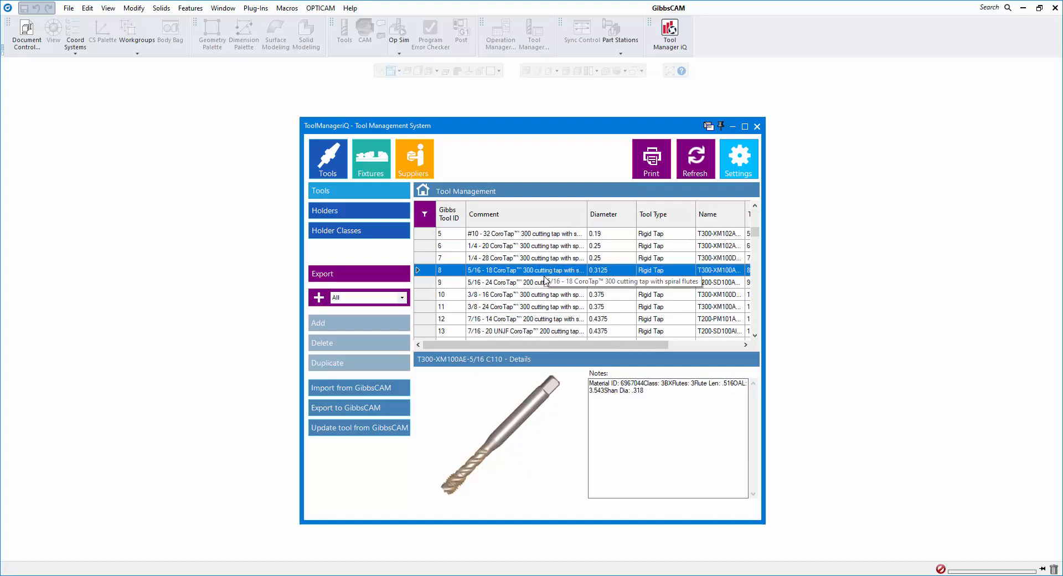
scroll(546, 280, "down", 5)
left_click(524, 297)
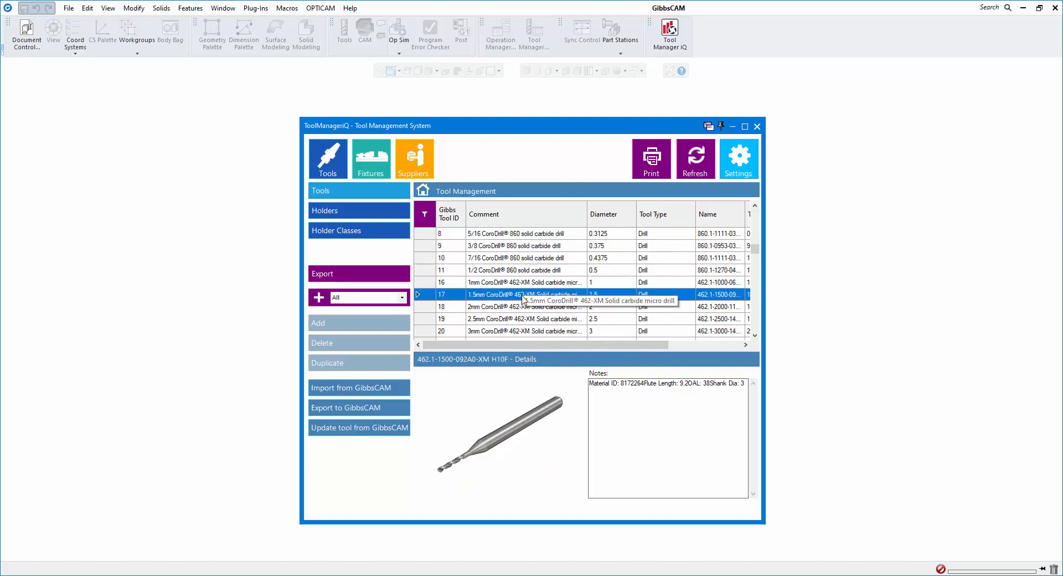
- View the T-Max A16R-PTFNR 11, MTENNS 16 3D and DCGNL 16 4D holders, then add a new tool
scroll(513, 305, "down", 4)
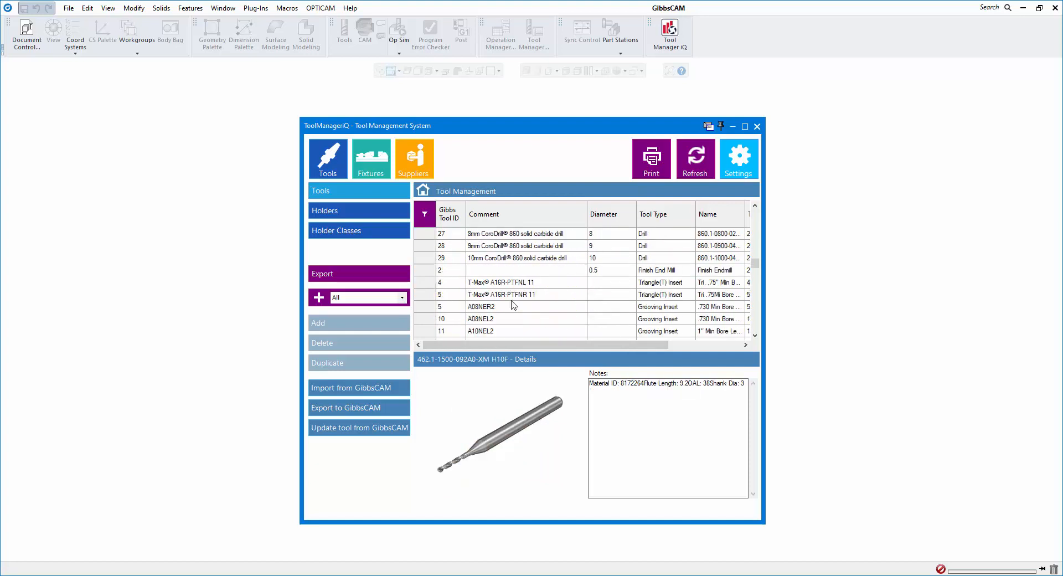
left_click(511, 300)
scroll(512, 303, "down", 5)
left_click(511, 299)
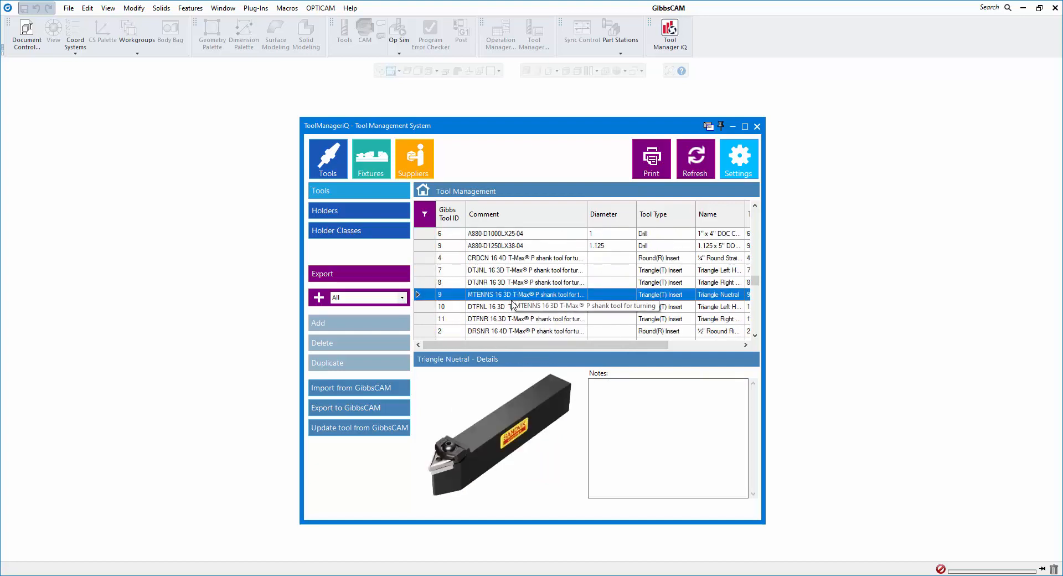
scroll(543, 300, "down", 5)
left_click(540, 296)
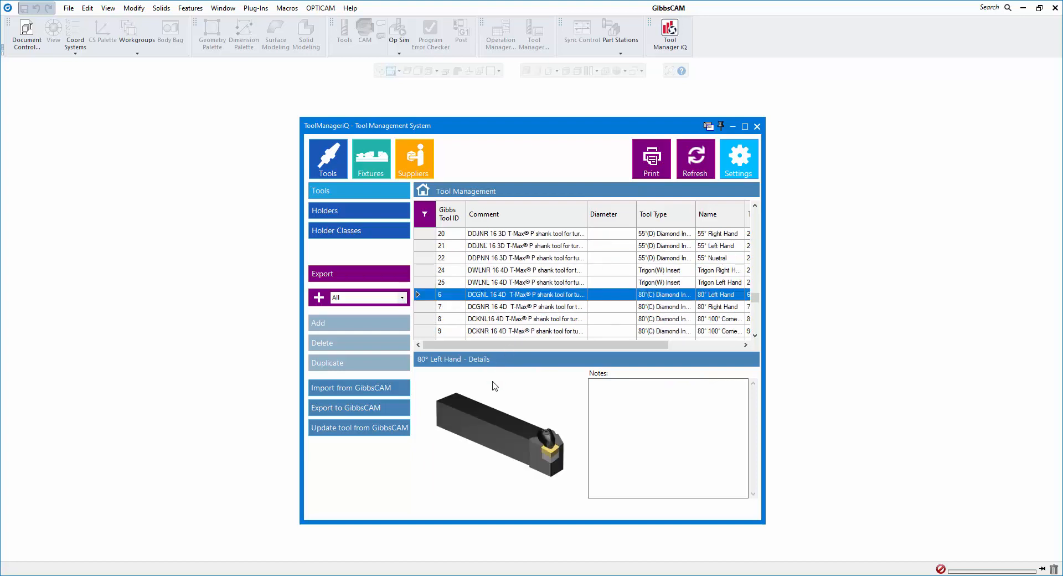
left_click(357, 324)
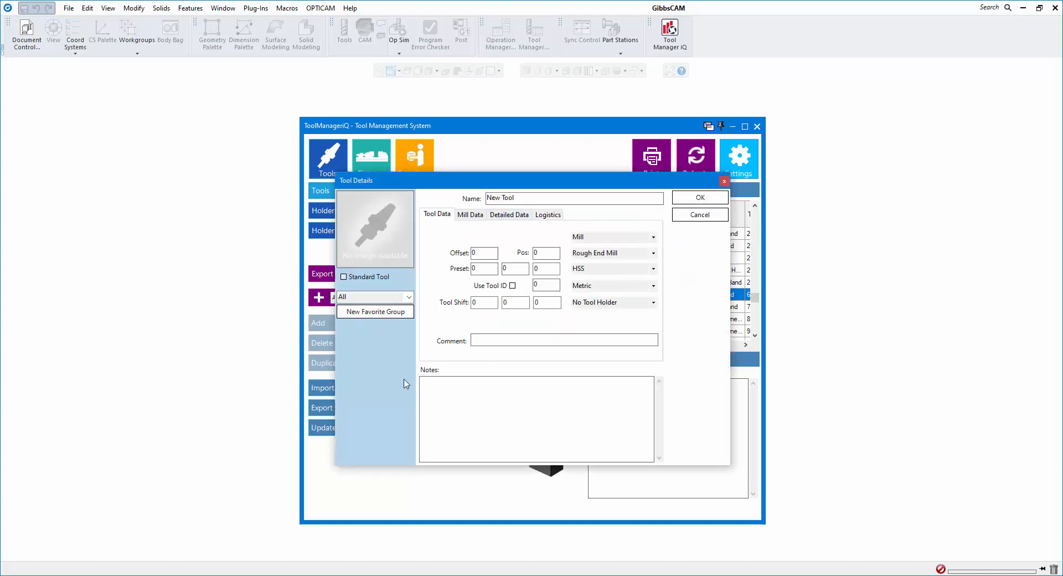
- Cancel the New Tool details without saving
left_click(700, 214)
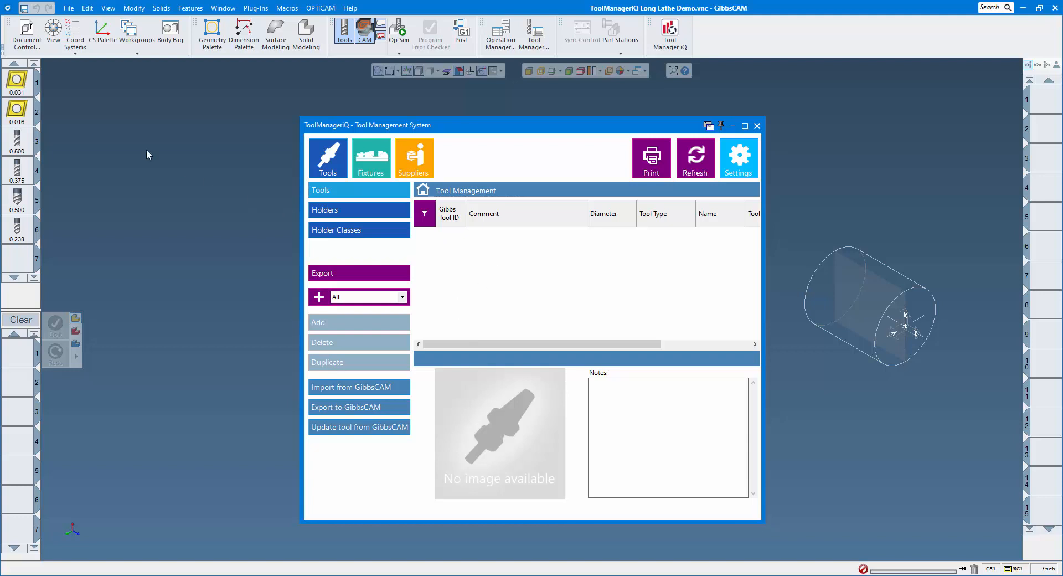
- Check GibbsCAM tool 1, the 80-deg. Diamond CNMG 432, and import it into the library
double_click(18, 81)
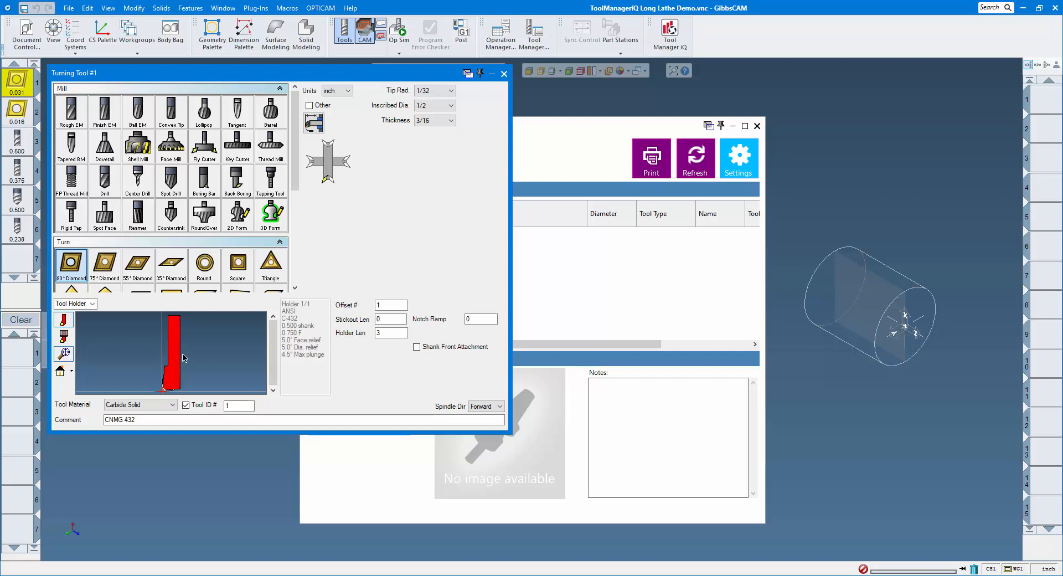
left_click(504, 73)
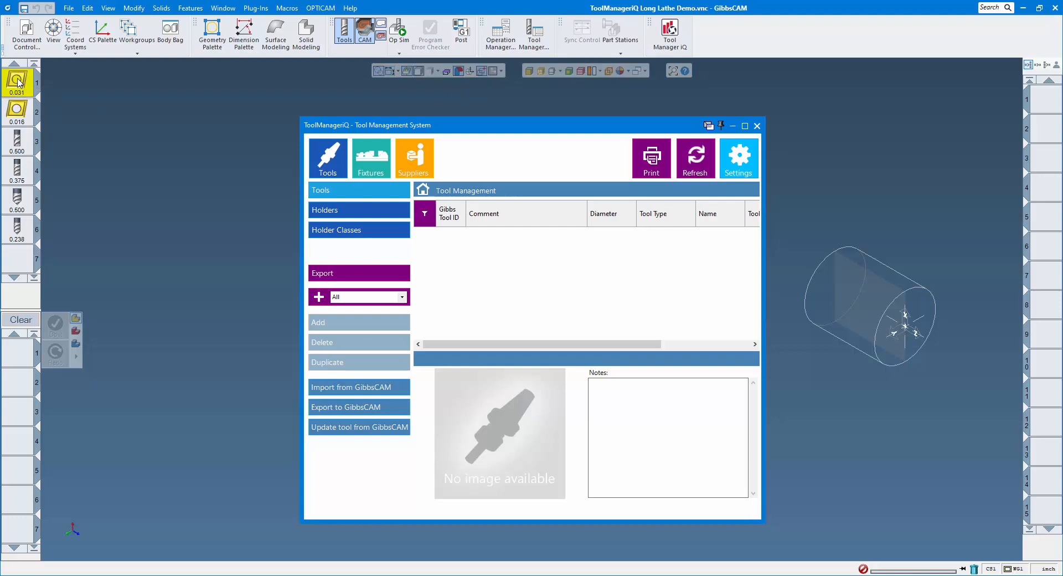
left_click(355, 391)
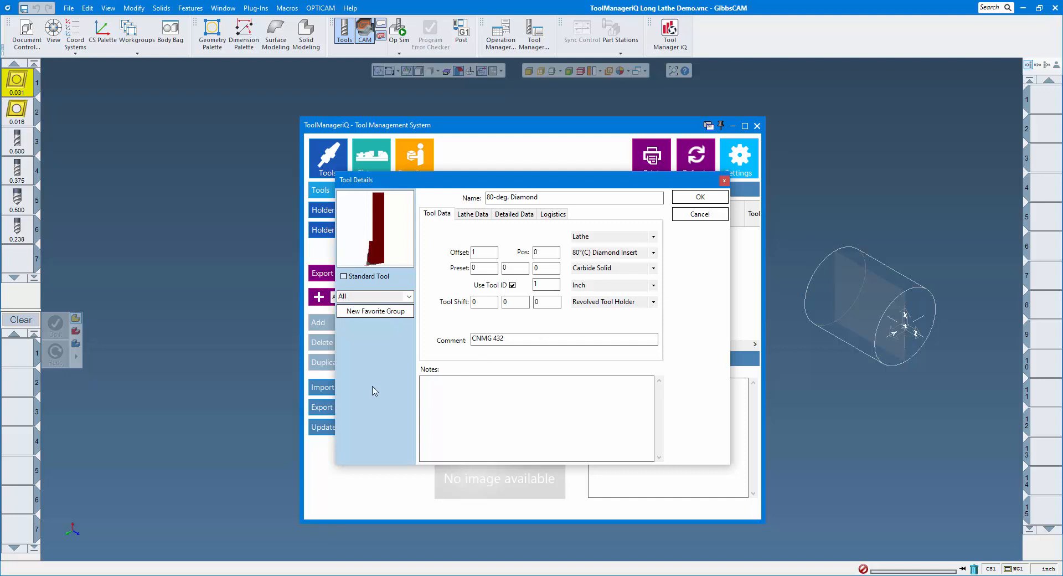
- Mark the 80-deg. Diamond tool as a Standard Tool, leaving its picture unchanged, and begin a new favorite group
double_click(375, 224)
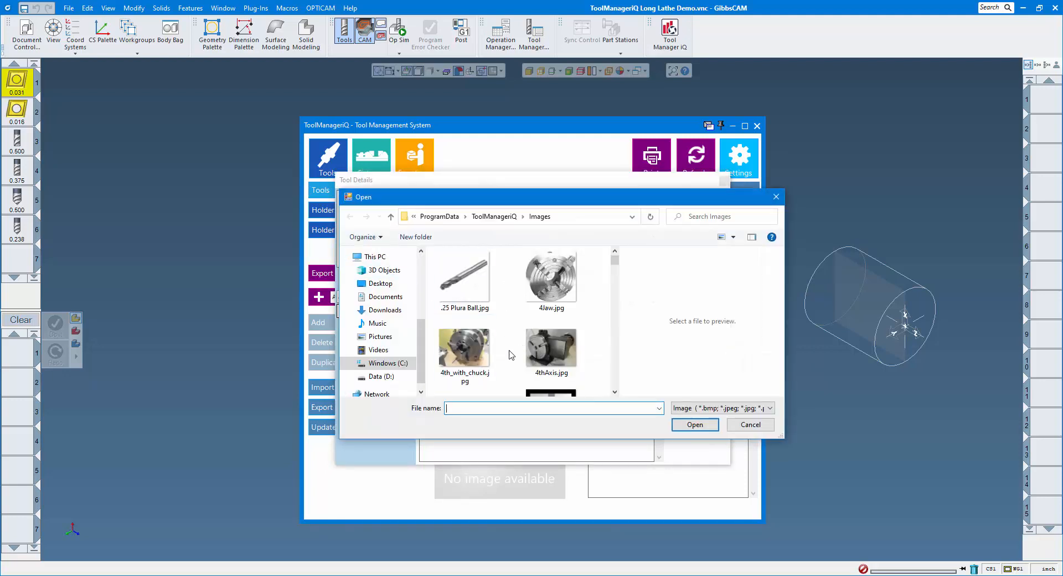
left_click(746, 425)
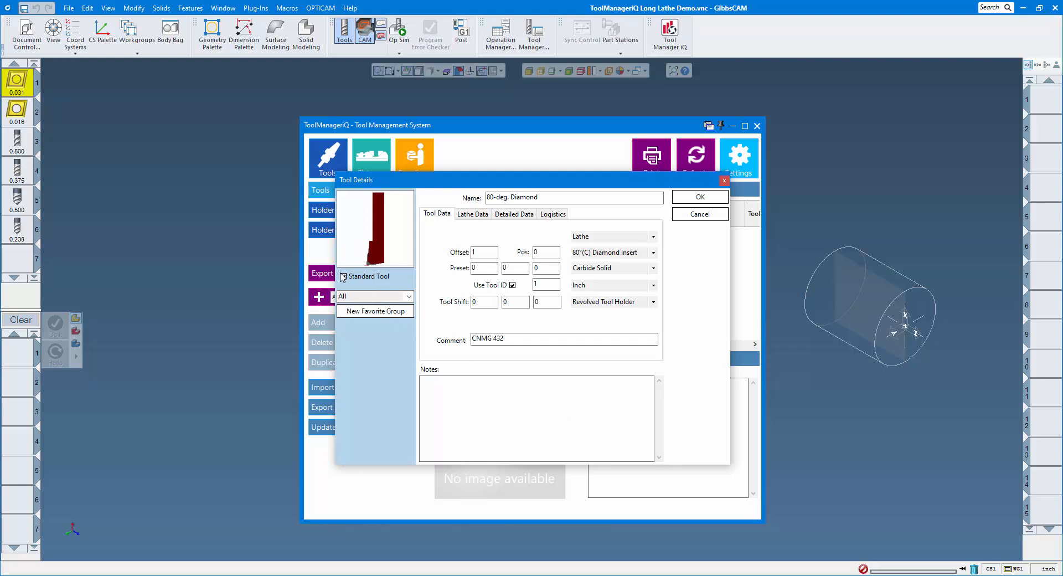
left_click(344, 276)
left_click(377, 312)
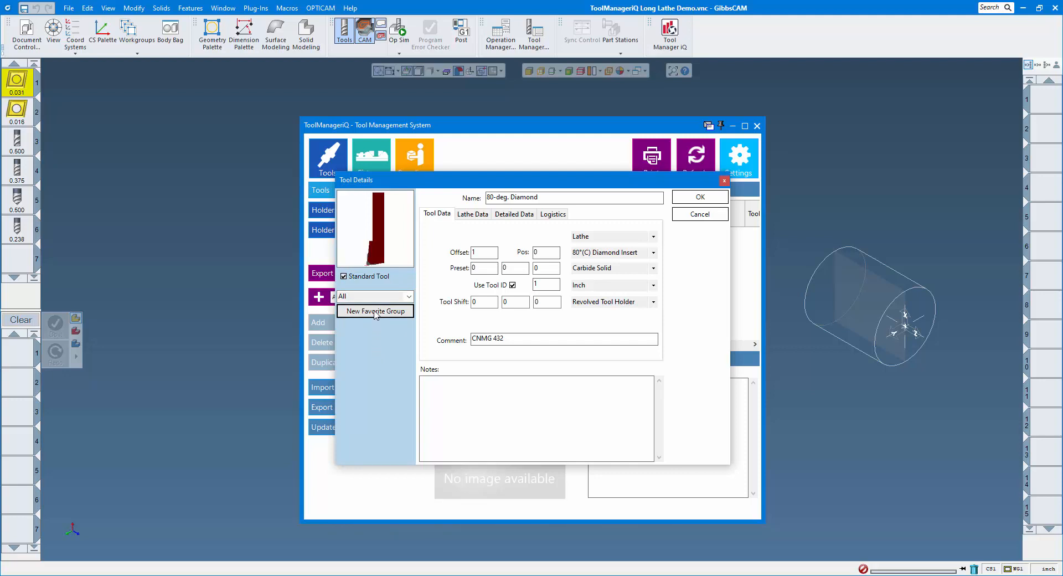
- Put the tool in a new 'Lathe Tools' favorite group, give it item number 1234567, and save
type("La")
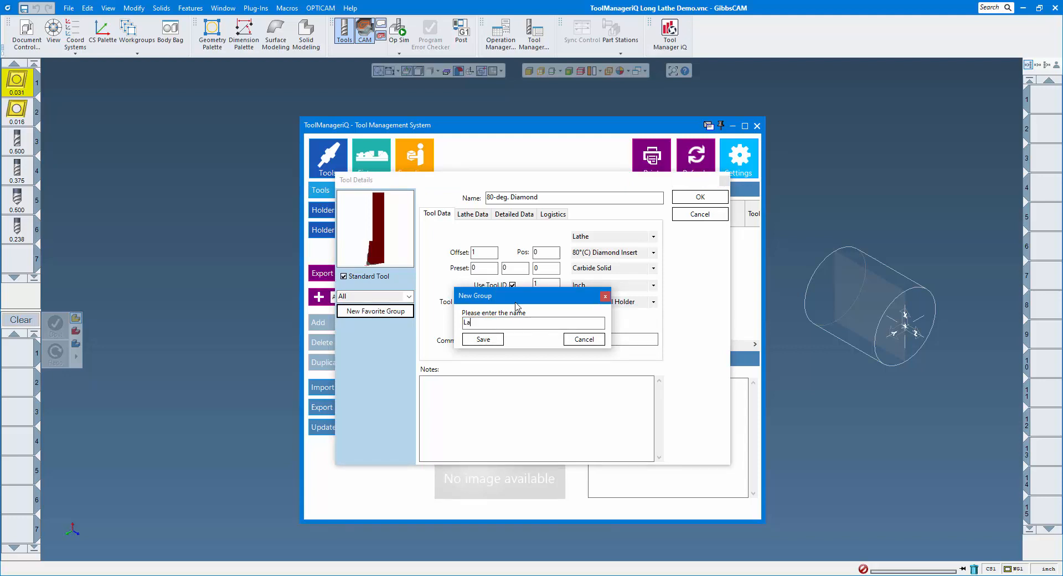
type("the Tools")
left_click(482, 340)
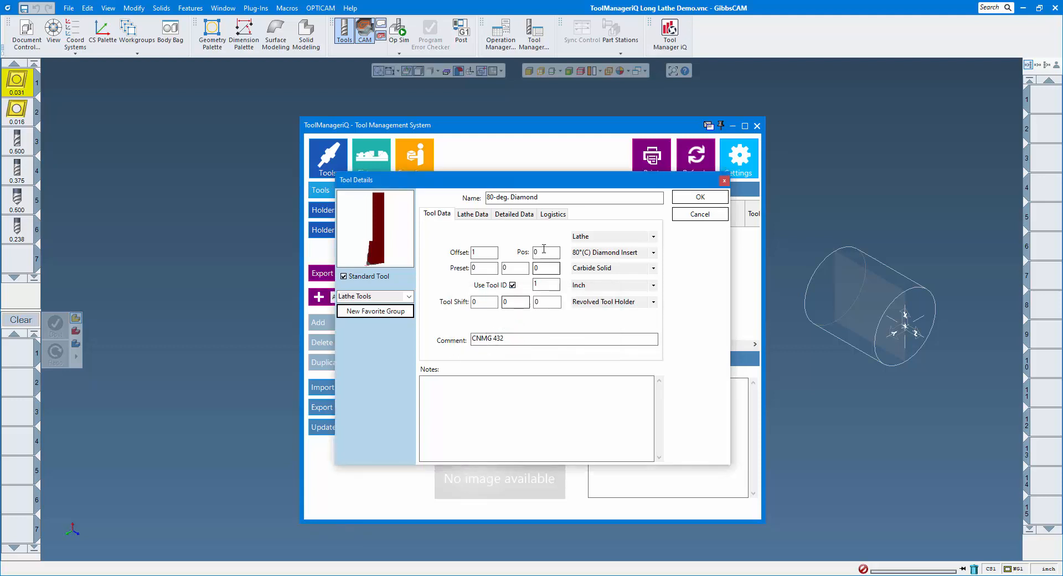
left_click(552, 218)
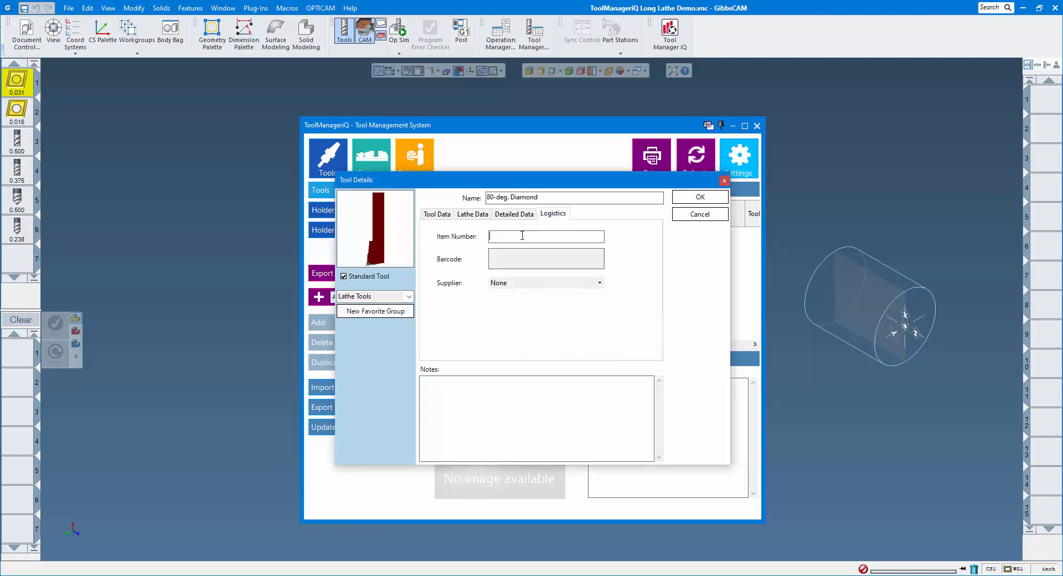
type("1234567")
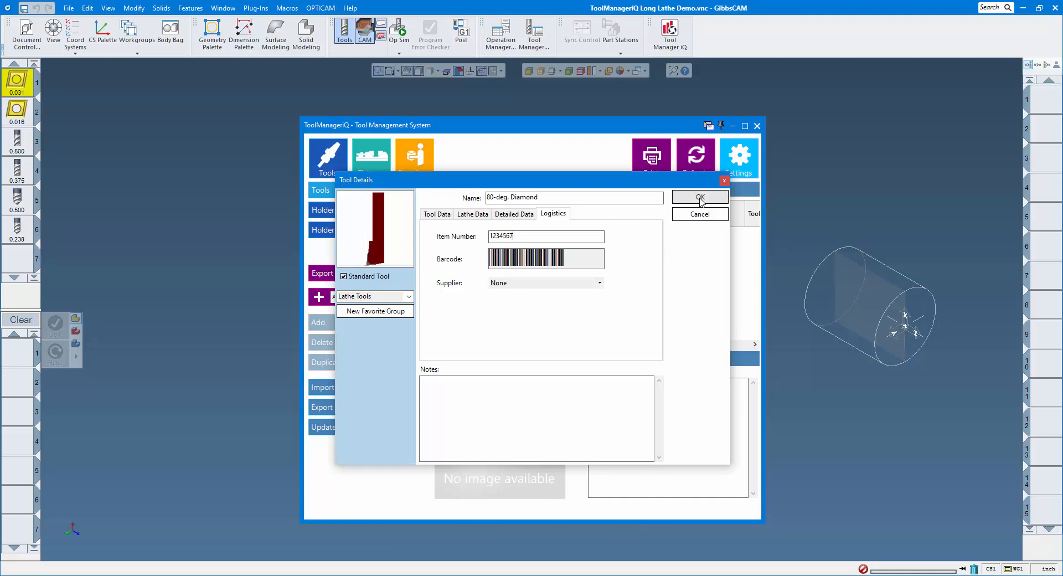
left_click(700, 197)
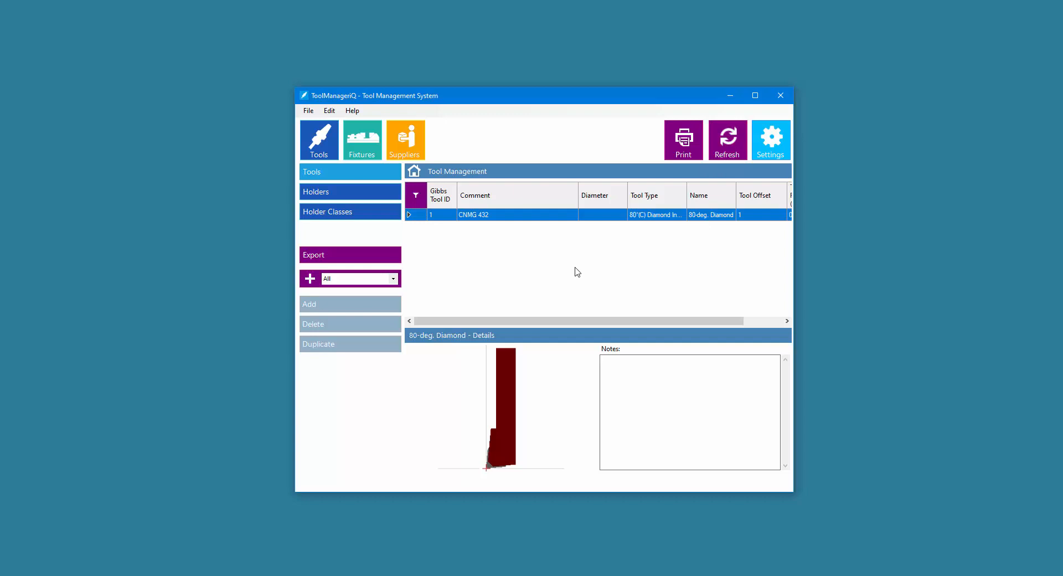
- Add a supplier named SANDVIK, then go back to the library's tool list
left_click(411, 142)
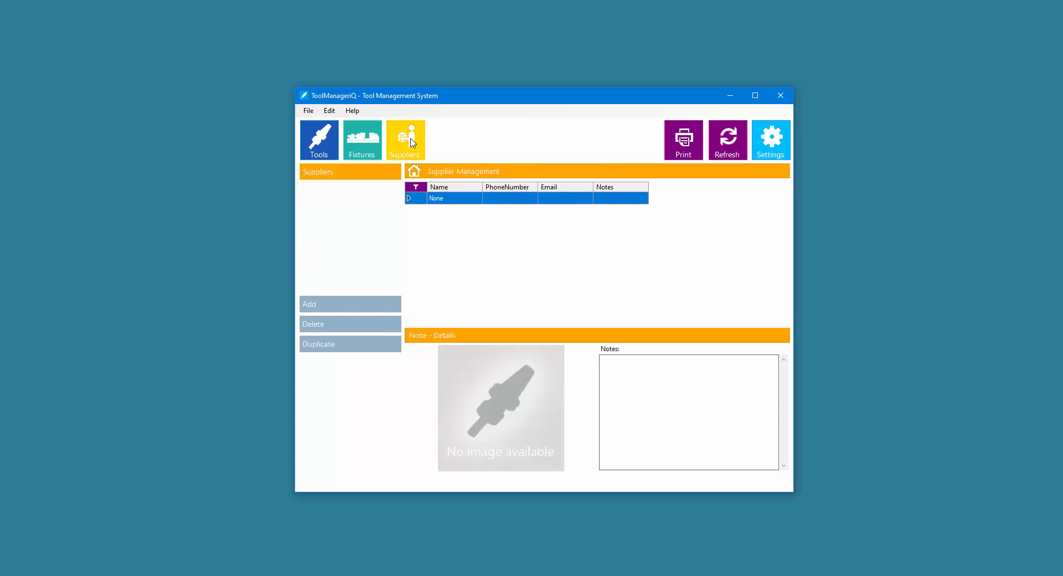
left_click(349, 305)
type("SANDVIK")
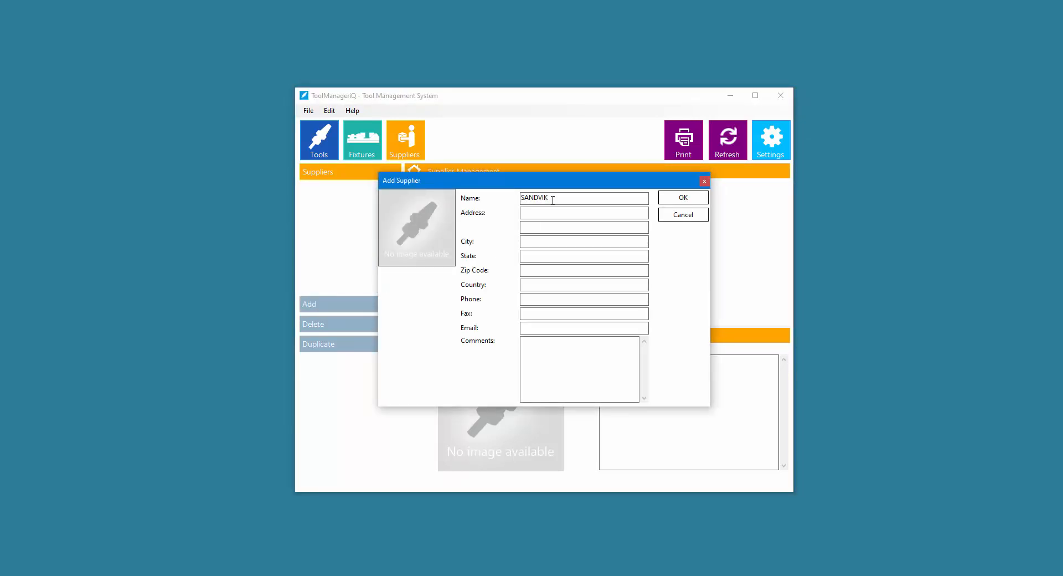
left_click(683, 198)
left_click(319, 158)
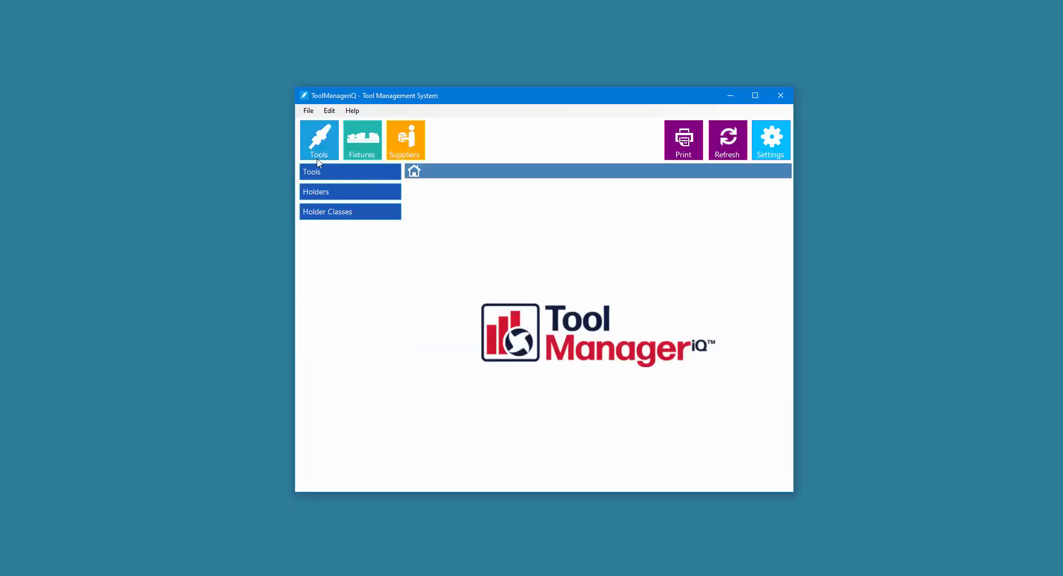
left_click(321, 172)
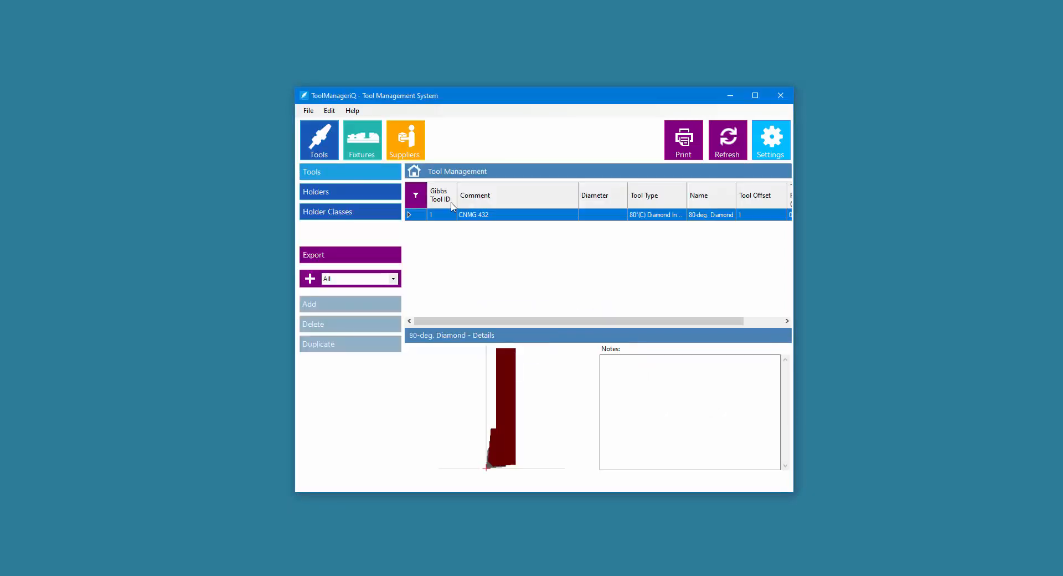
- Choose SANDVIK as the CNMG 432 tool's supplier in its Logistics details and save
double_click(501, 217)
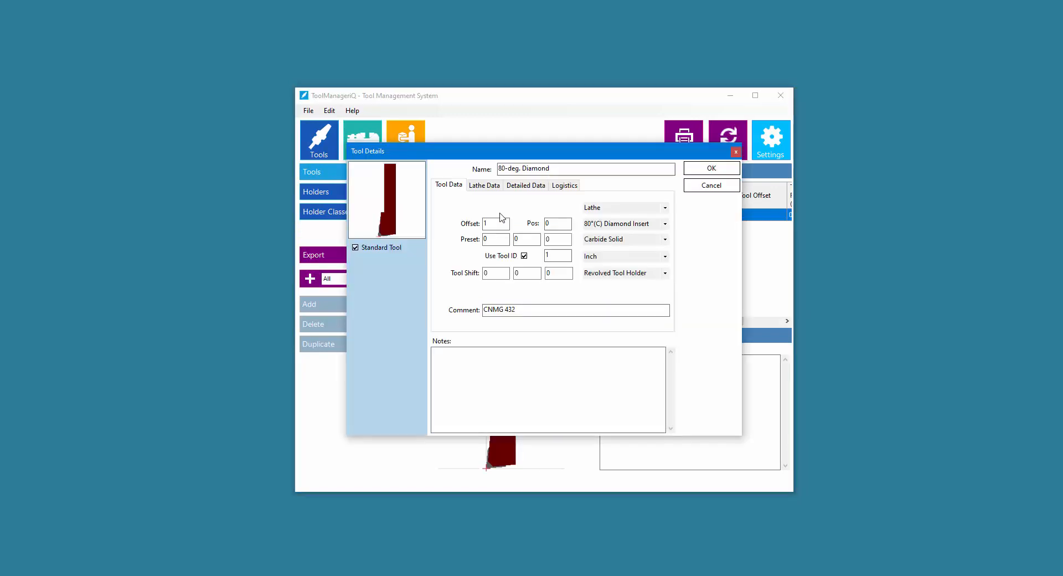
left_click(564, 186)
left_click(609, 256)
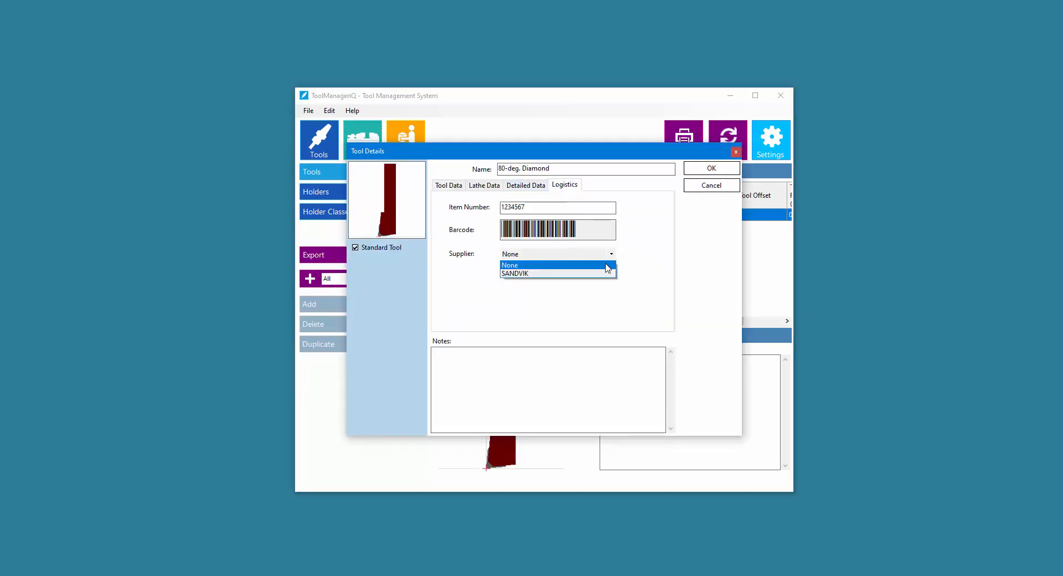
left_click(520, 273)
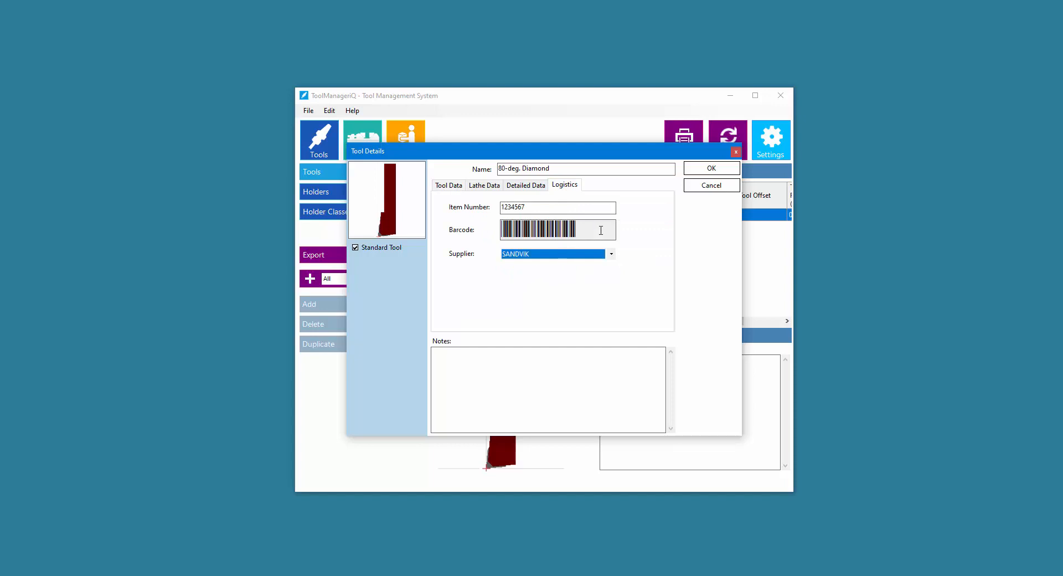
left_click(712, 168)
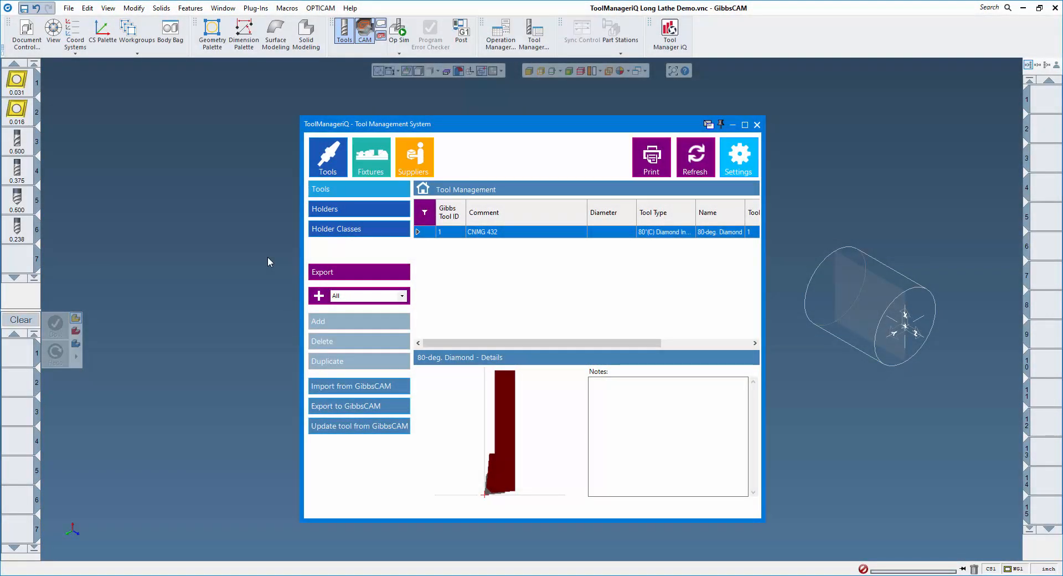
- Check GibbsCAM tool 2 and import it into the library as the CNMG 431 tool
double_click(18, 109)
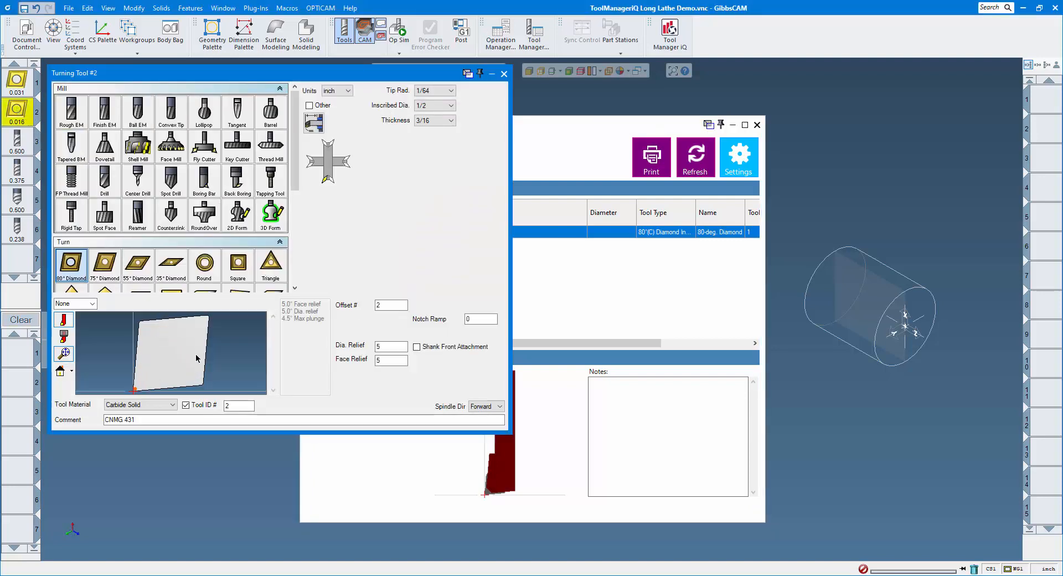
left_click(504, 74)
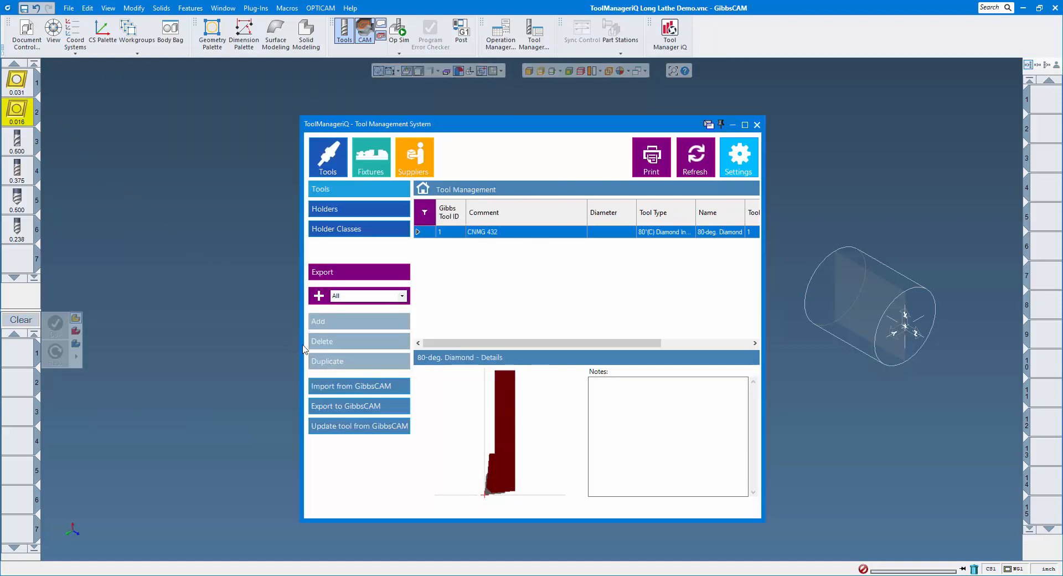
left_click(362, 391)
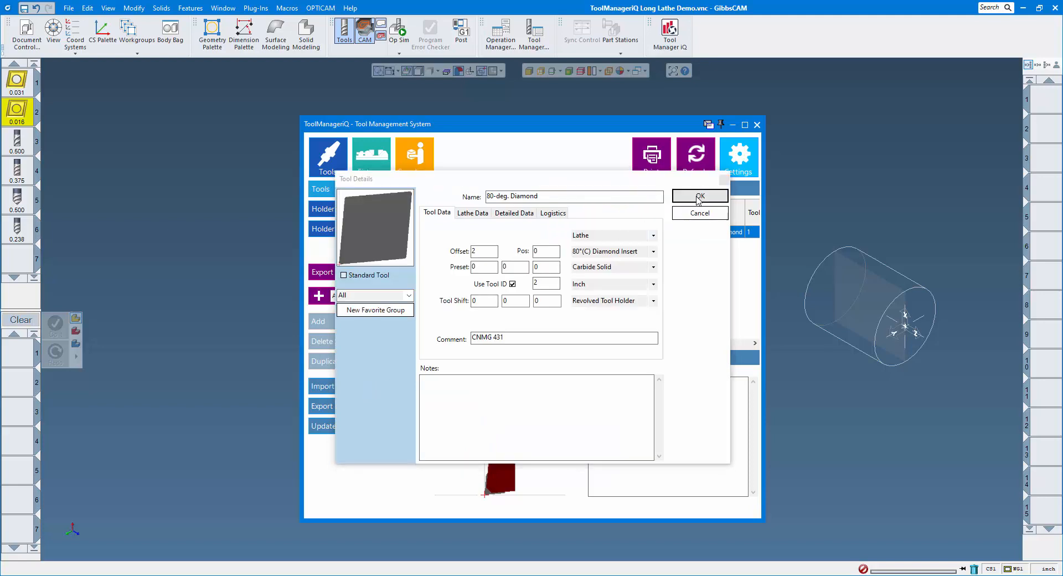
left_click(699, 197)
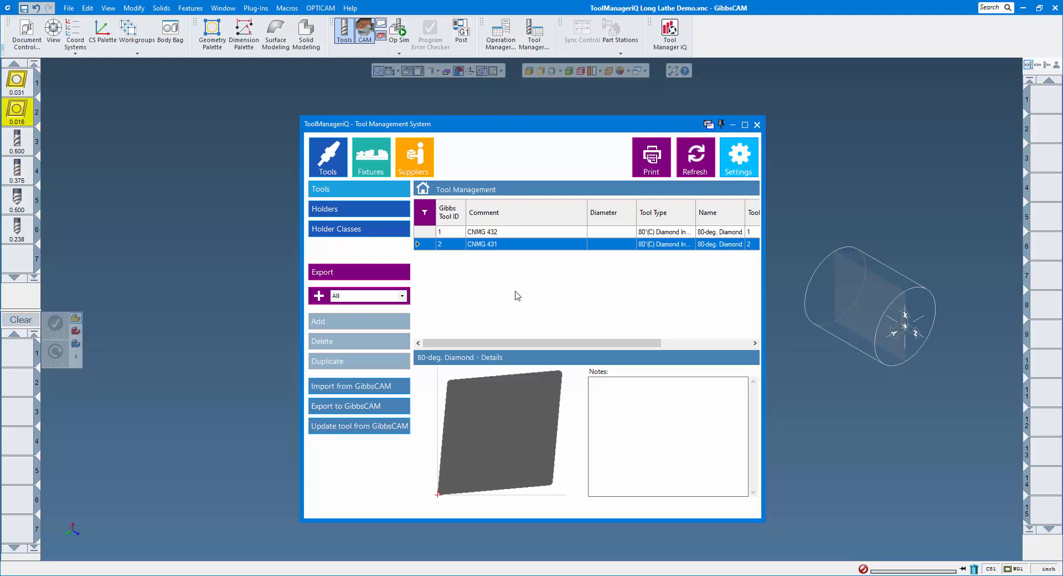
- Import tool 1's 80-deg. Diamond holder into the holder library and show the holder classes
left_click(360, 211)
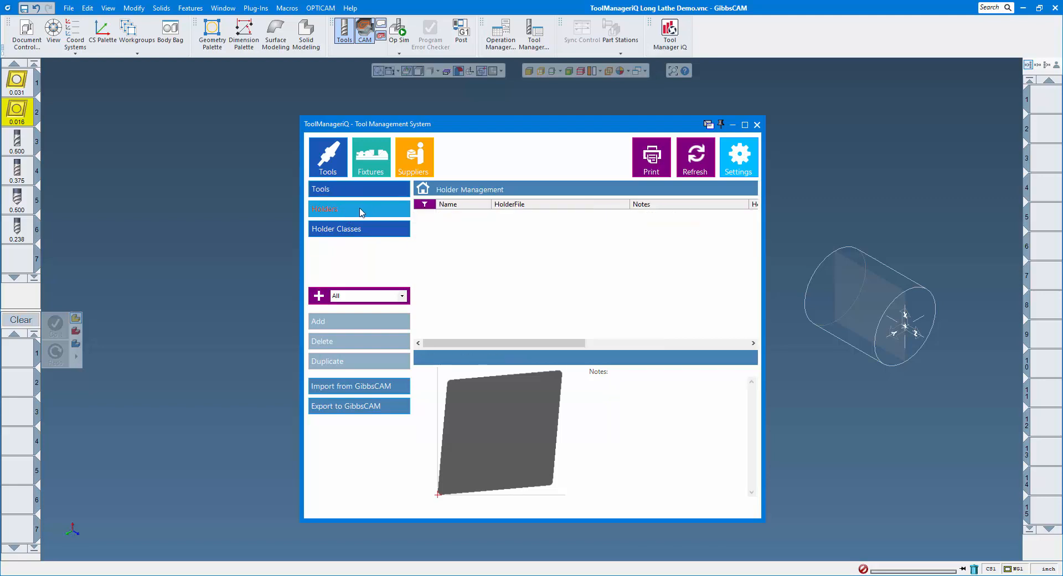
left_click(17, 82)
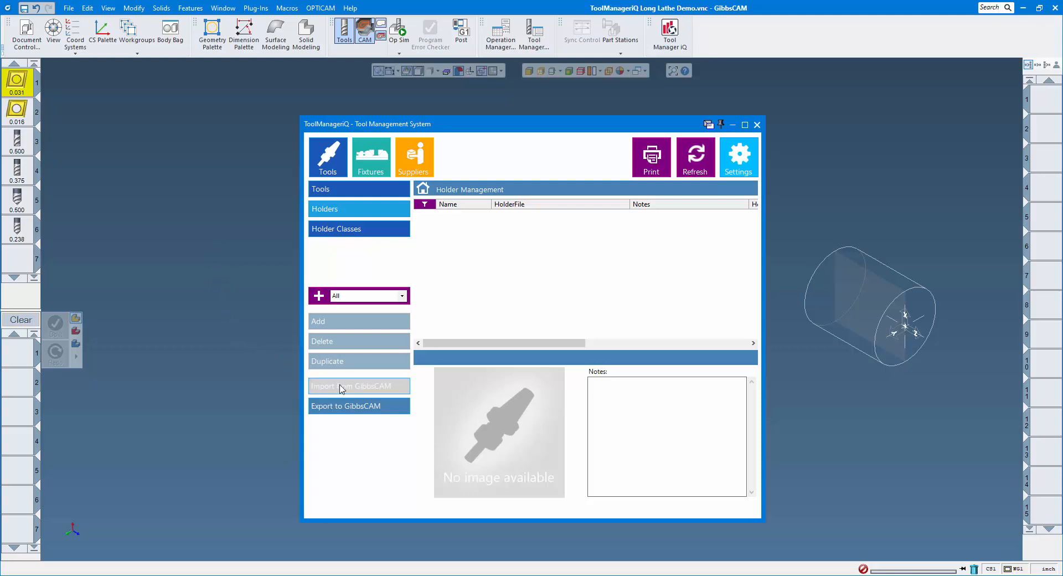
left_click(370, 388)
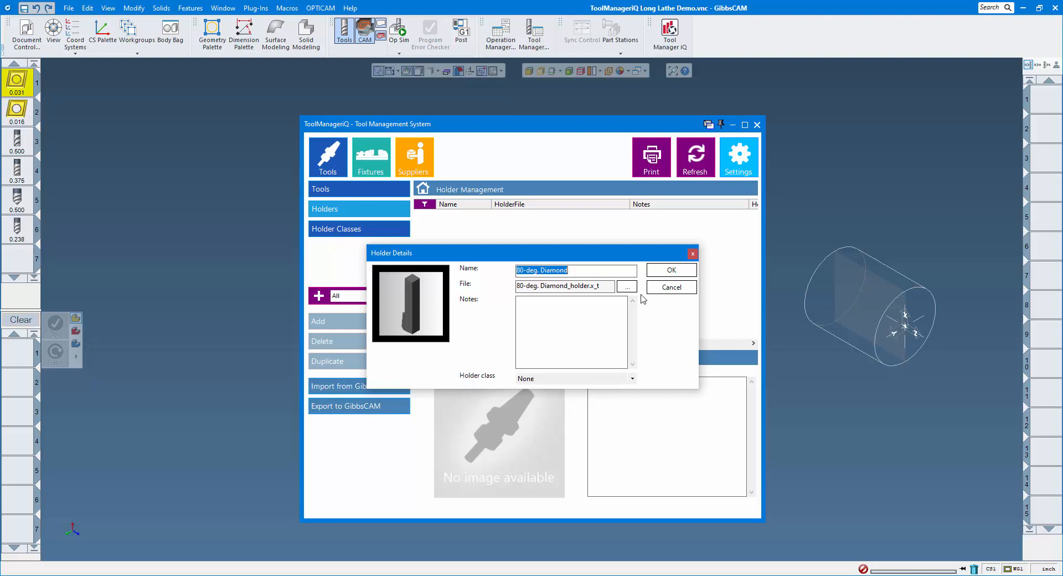
left_click(654, 271)
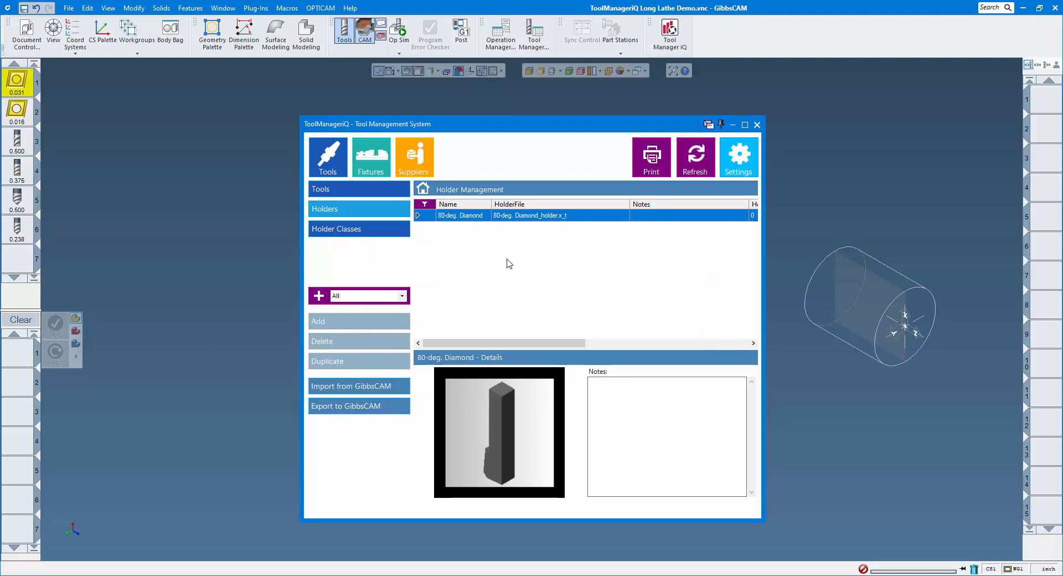
left_click(344, 232)
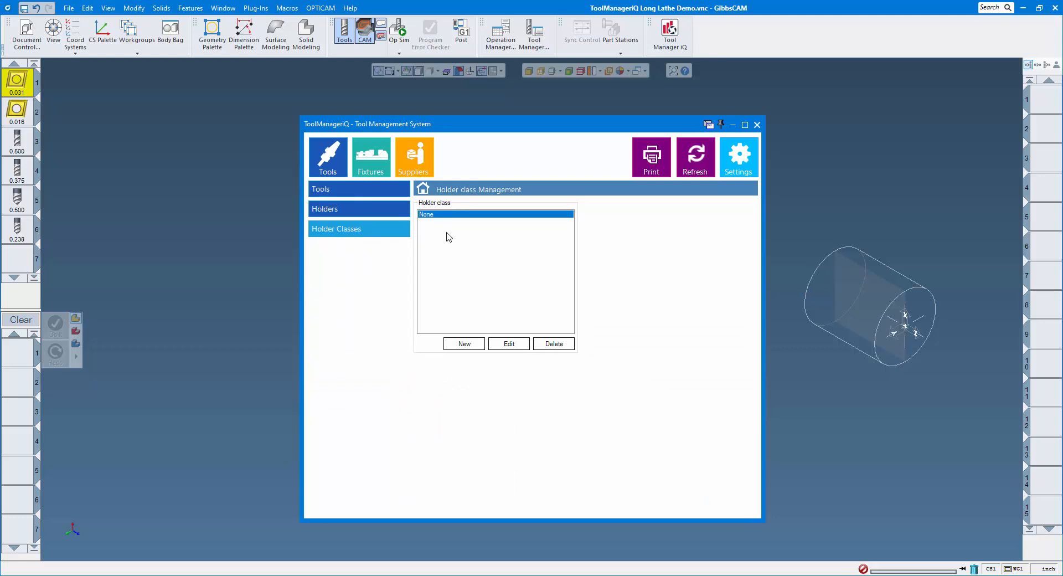
- Create a new holder class named 1/2" SHANK
left_click(464, 343)
type("1/")
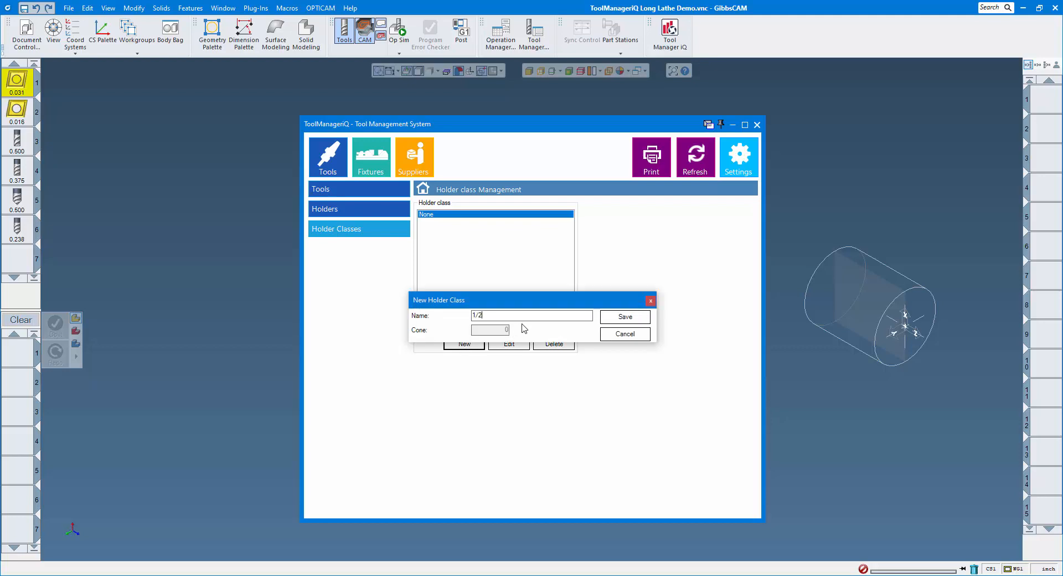
type("2\" SHANK")
left_click(626, 318)
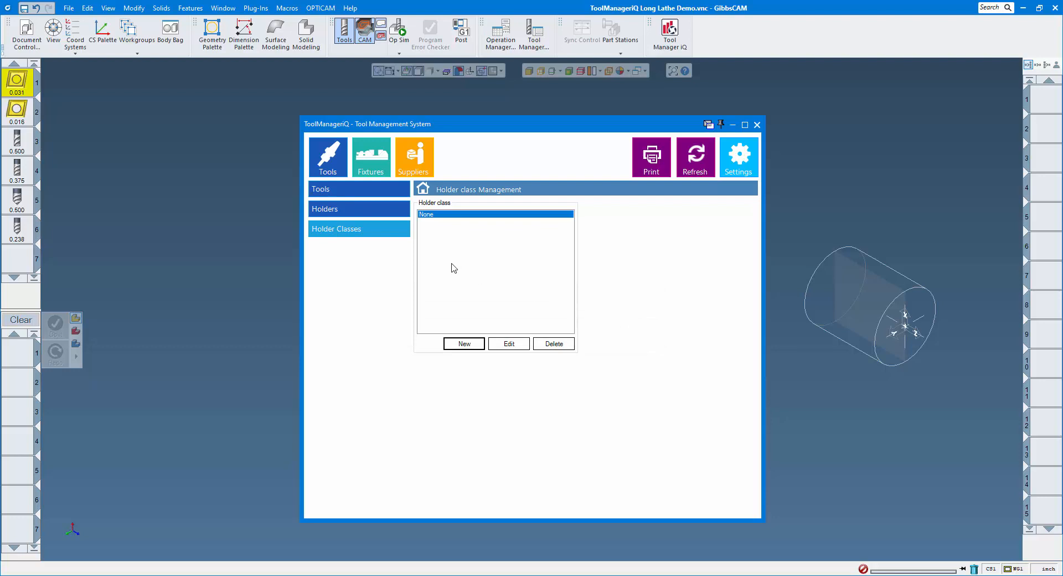
- Assign the 1/2" SHANK class to the 80-deg. Diamond holder
left_click(360, 211)
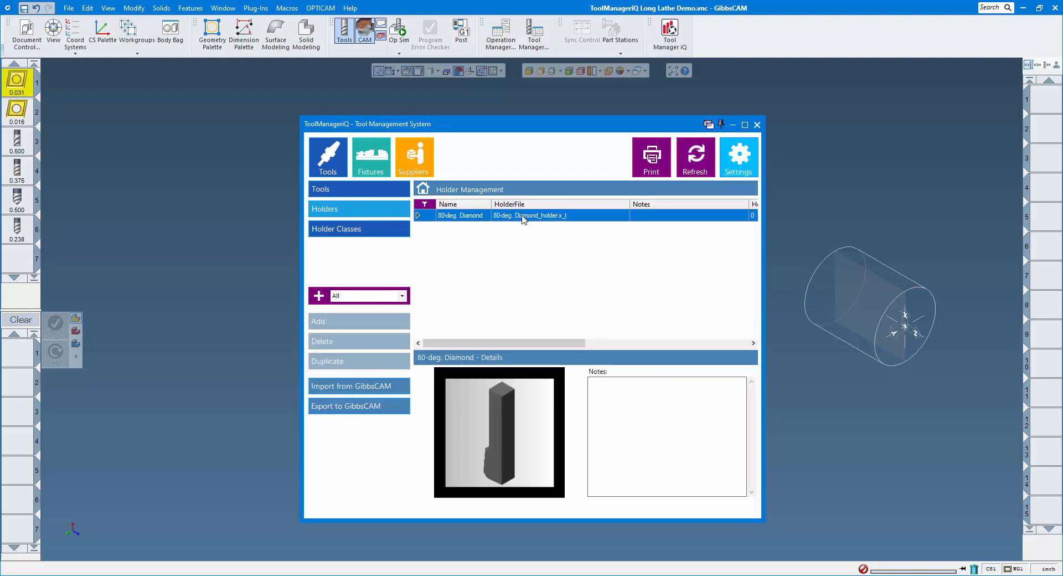
double_click(523, 216)
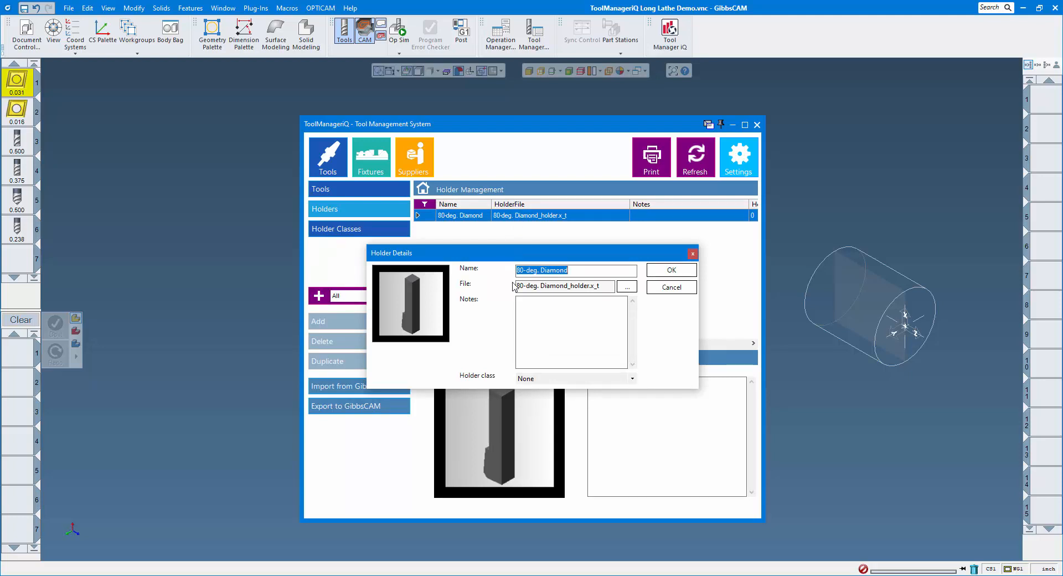
left_click(632, 379)
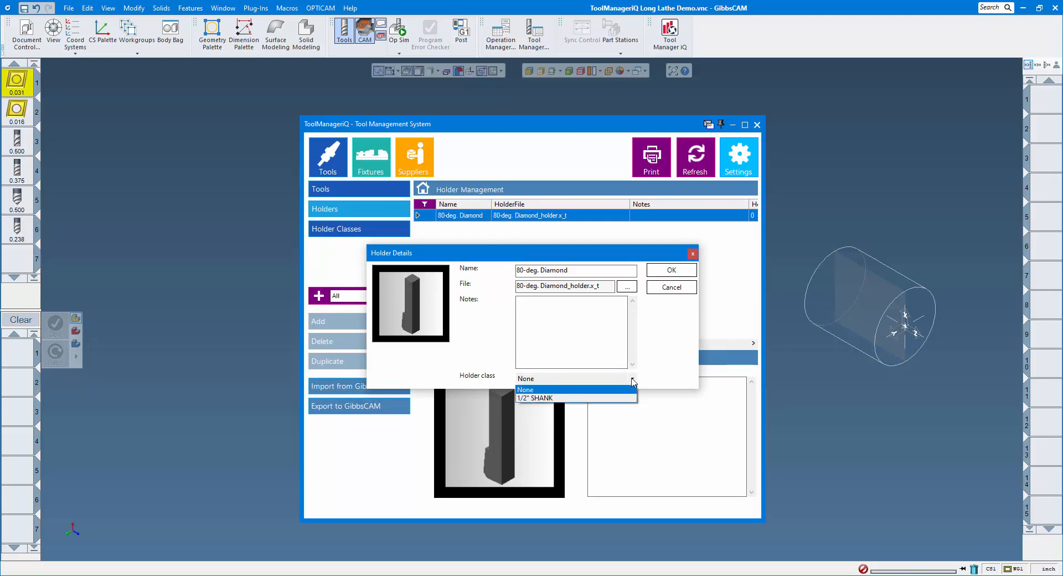
left_click(540, 398)
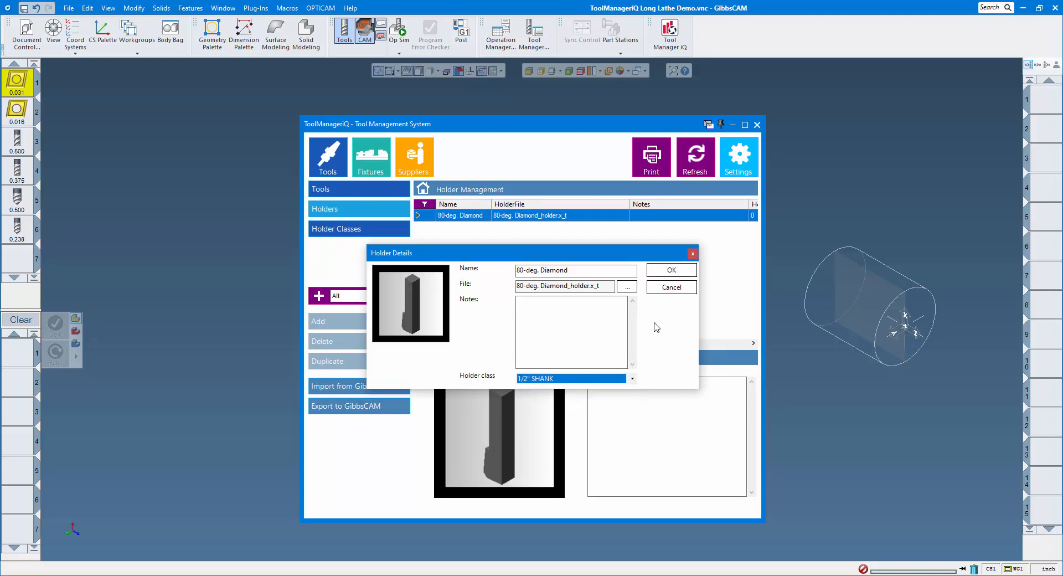
left_click(670, 270)
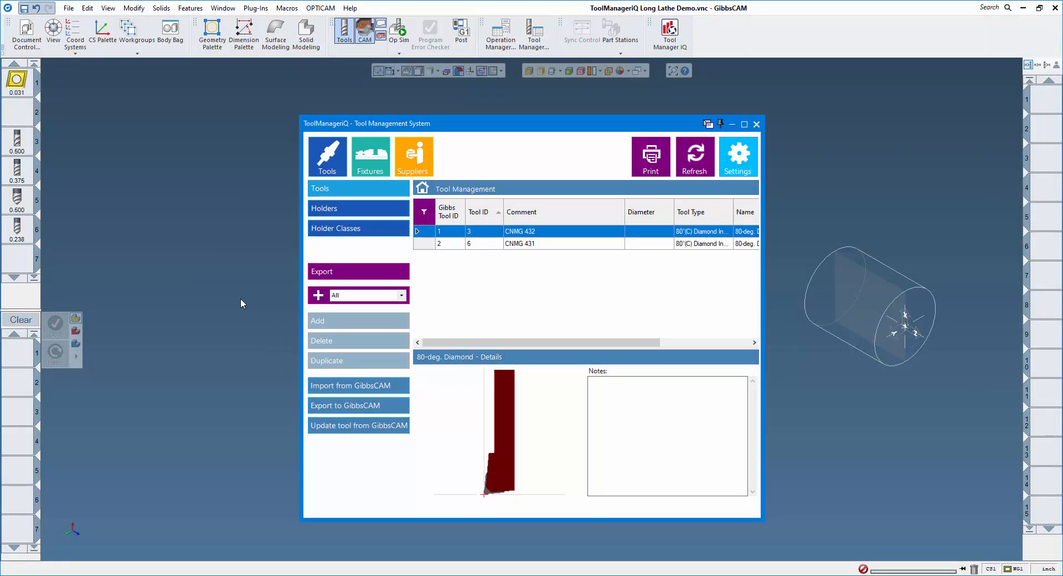
- Export the CNMG 431 insert to GibbsCAM as tool 2, then show the holder library with tool 2 selected
left_click(526, 244)
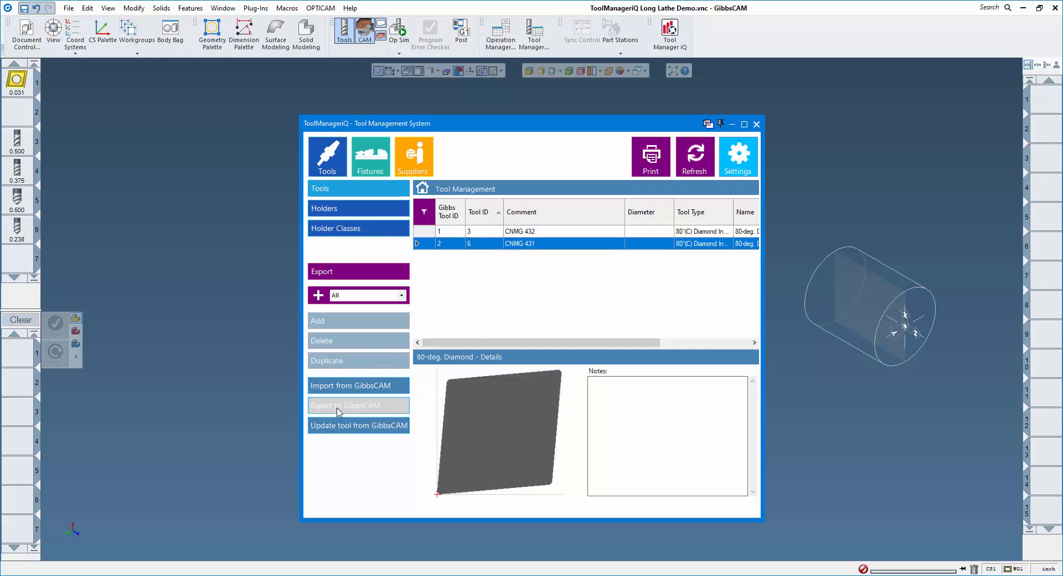
left_click(361, 407)
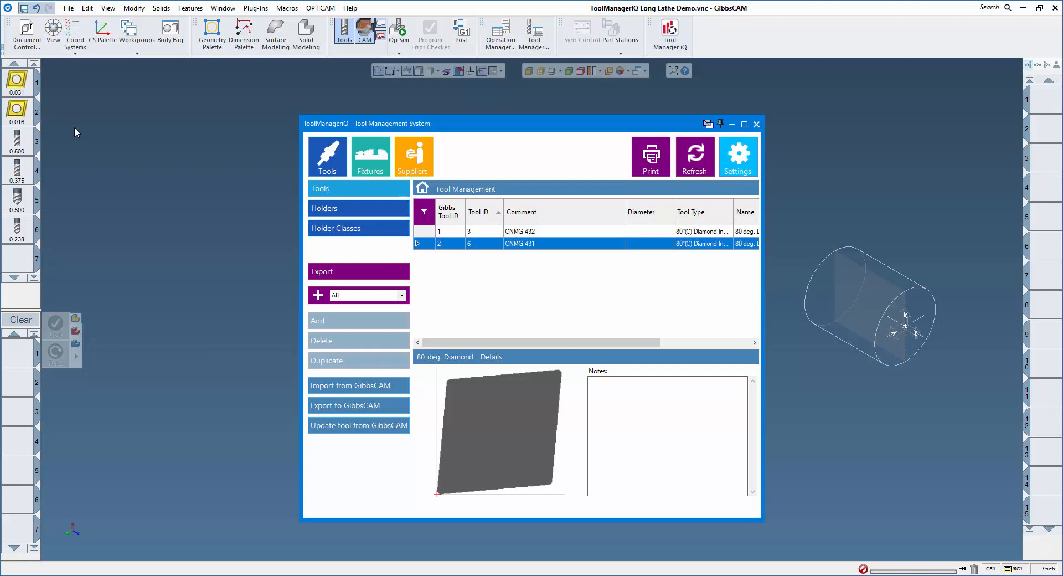
left_click(310, 208)
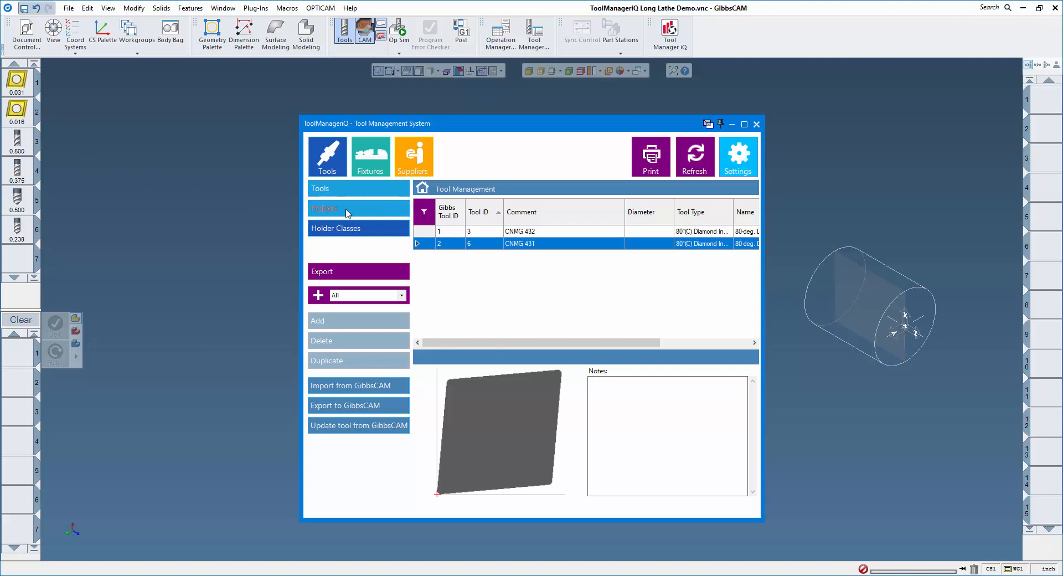
left_click(17, 111)
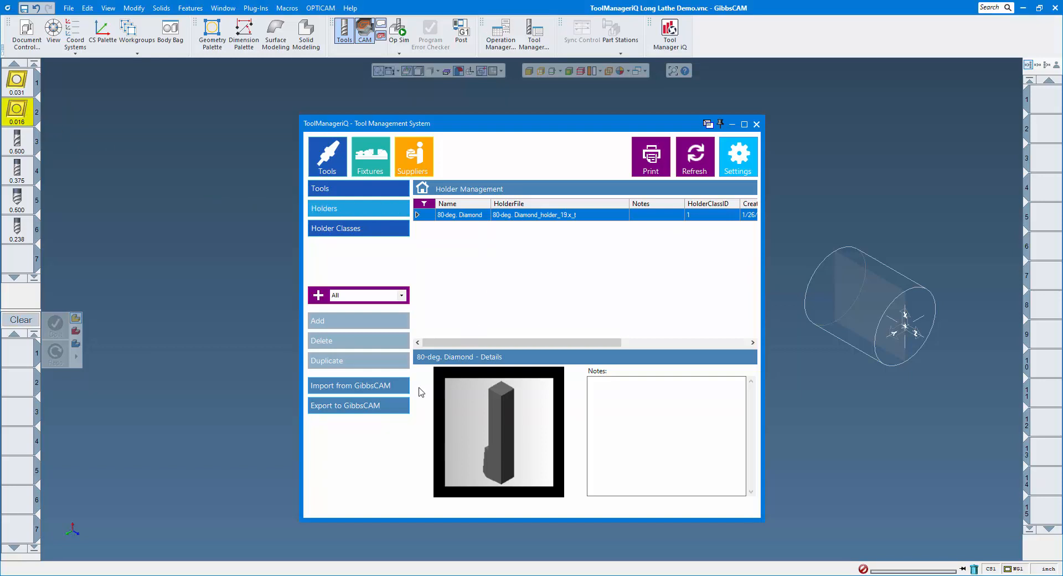
- Export the 80-deg. Diamond holder to GibbsCAM tool 2 and open tool 2 to verify it
left_click(353, 406)
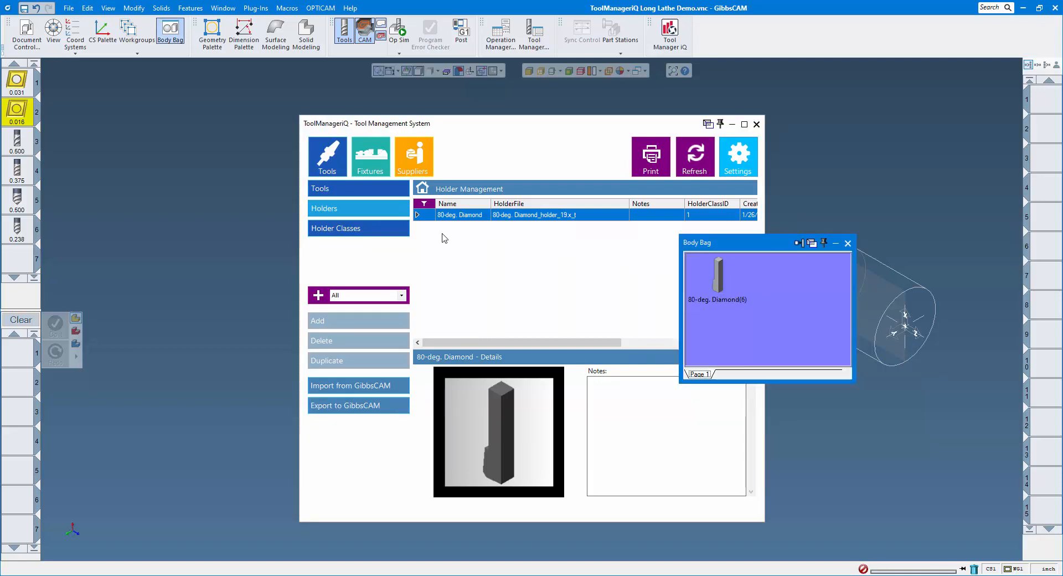
double_click(20, 113)
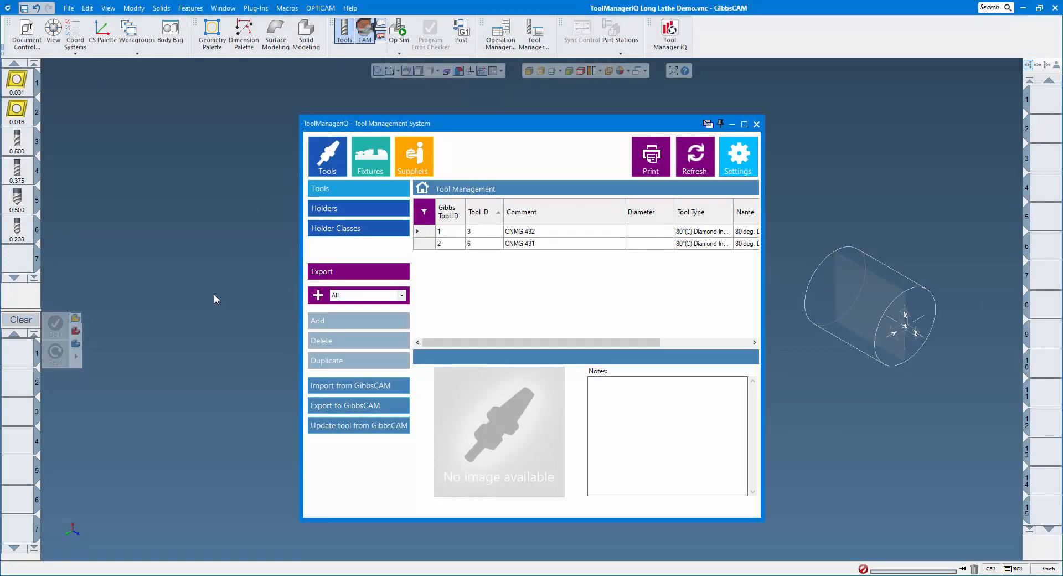
- Import GibbsCAM tools 3–6 into the library, adding all to a new 'Mill Tools' favorite group
left_click(25, 140)
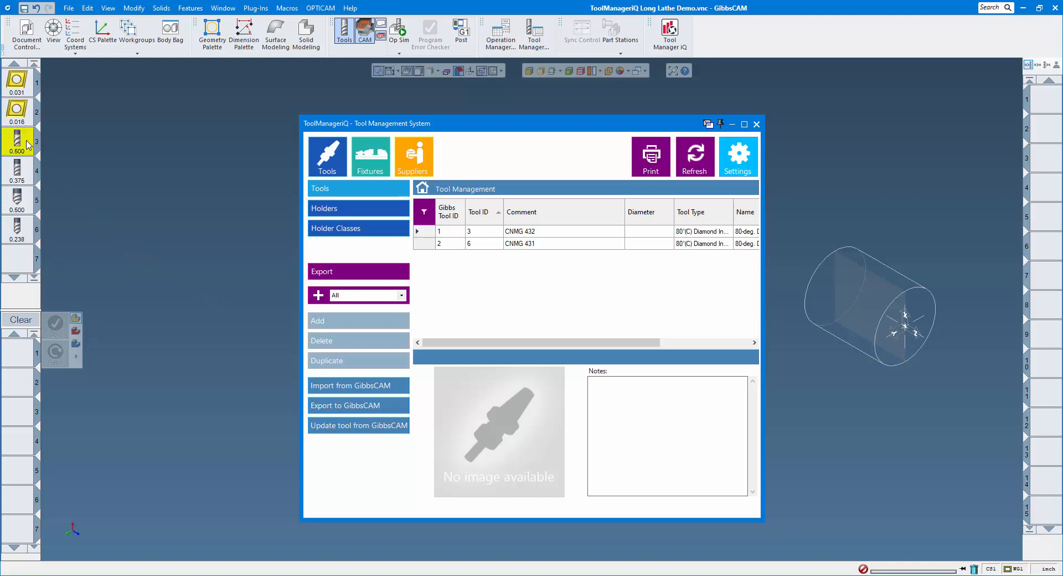
left_click(22, 231, "shift")
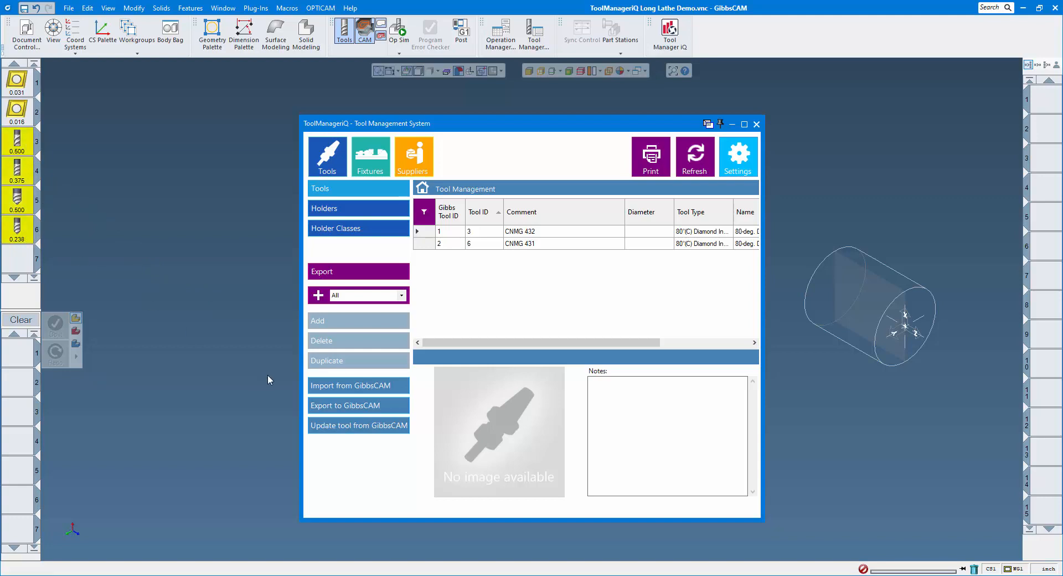
left_click(397, 387)
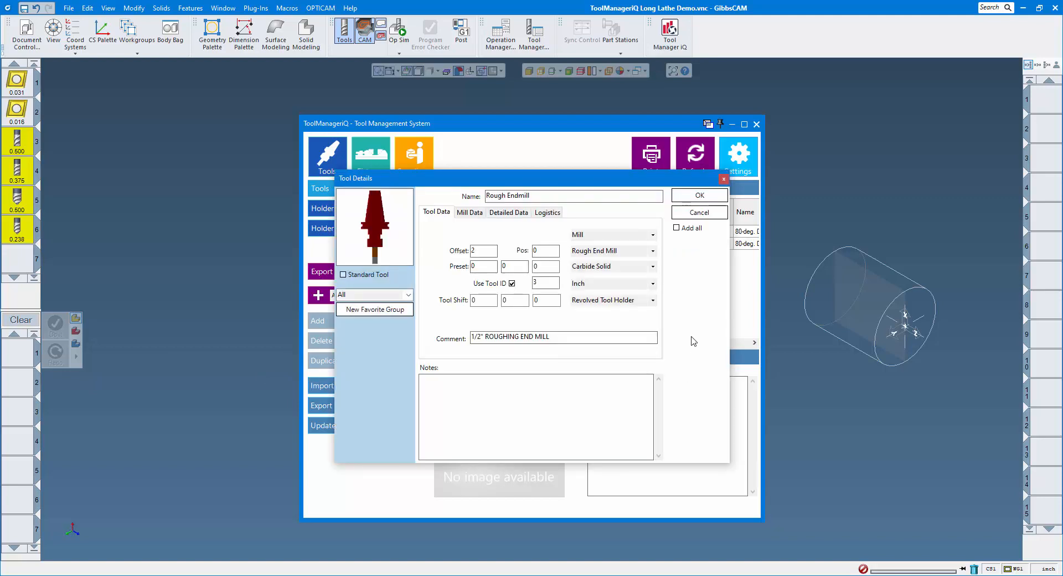
left_click(677, 228)
left_click(374, 310)
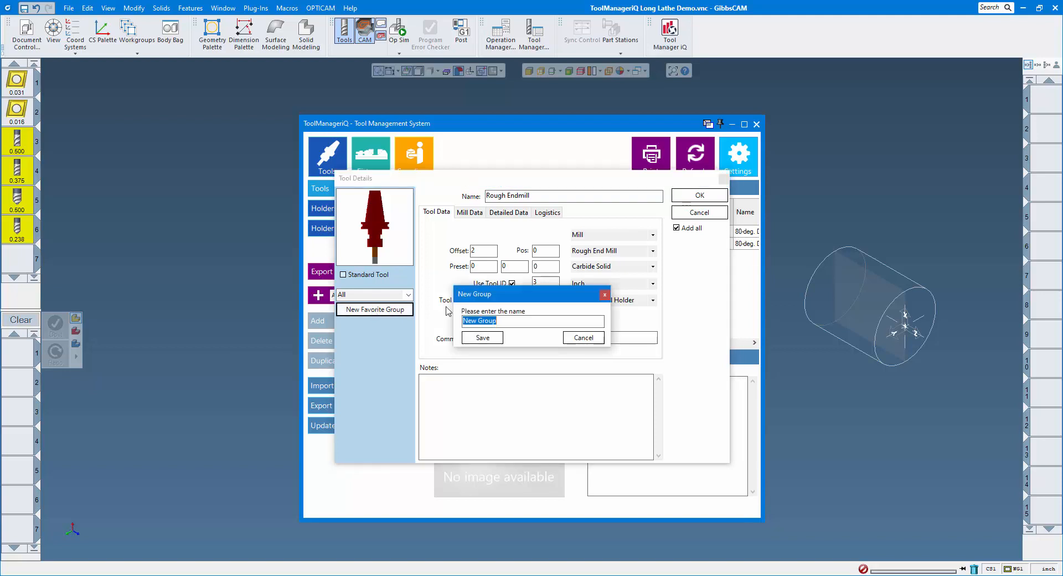
type("Mill Tools")
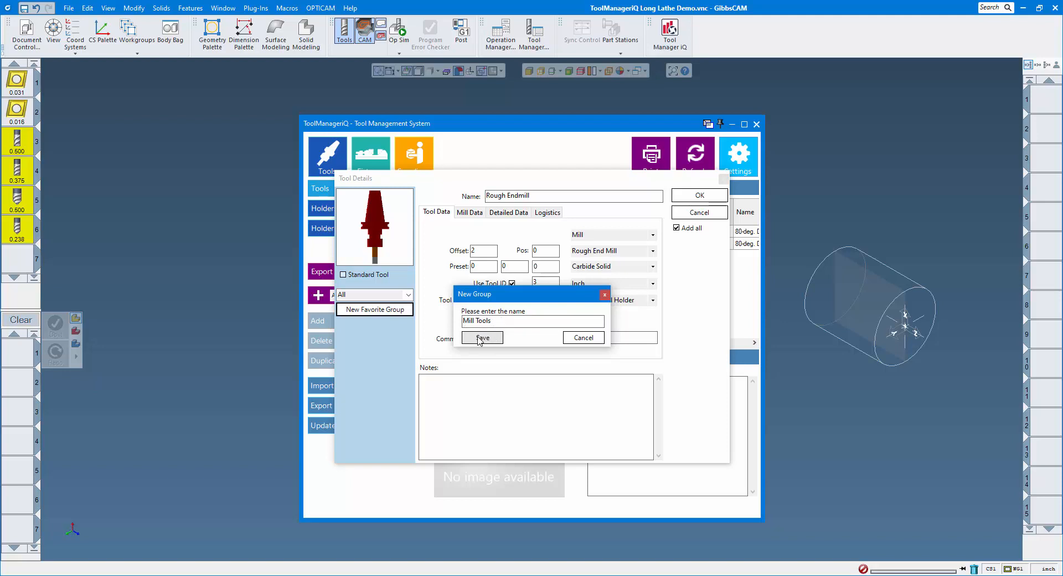
left_click(481, 337)
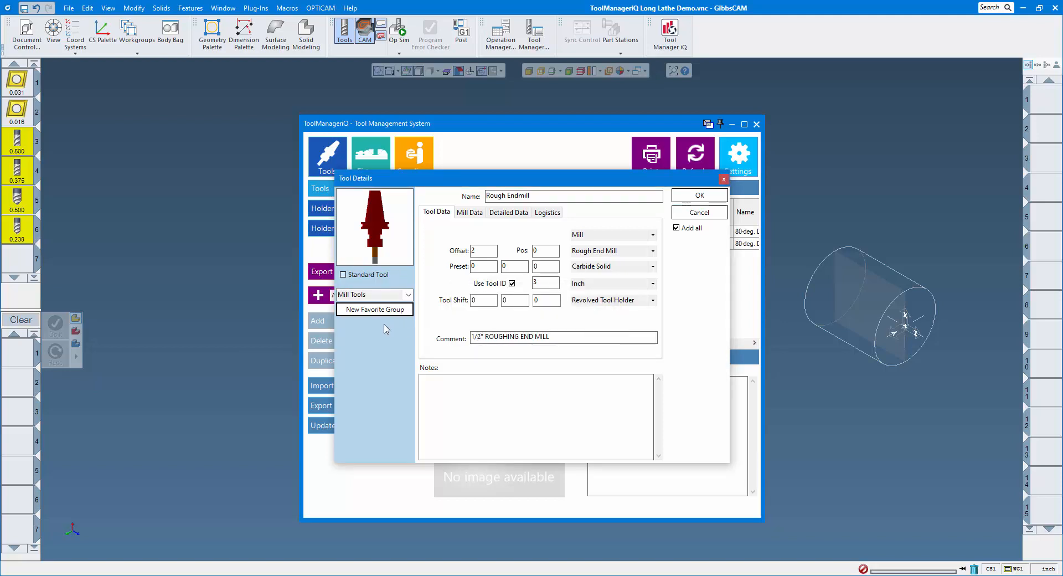
left_click(699, 198)
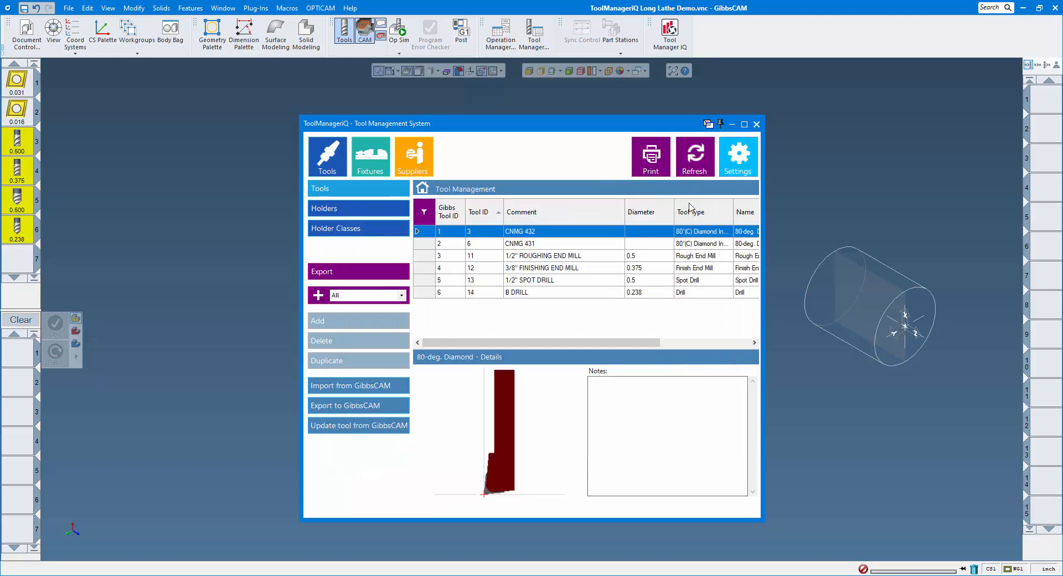
- Review the B DRILL, spot drill, end mill and CNMG 432 entries and the column list
left_click(518, 293)
left_click(519, 280)
left_click(521, 268)
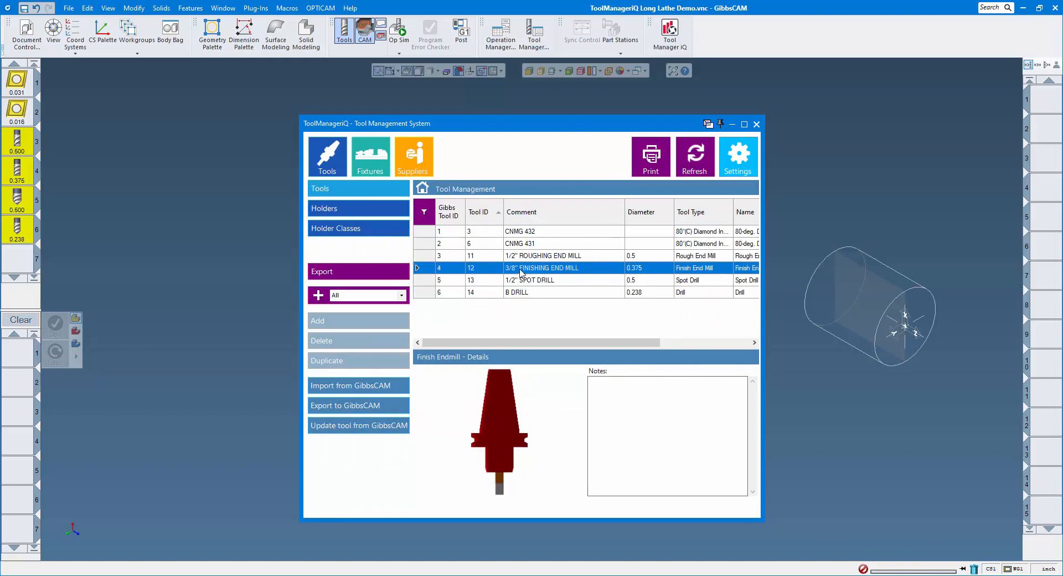
left_click(524, 232)
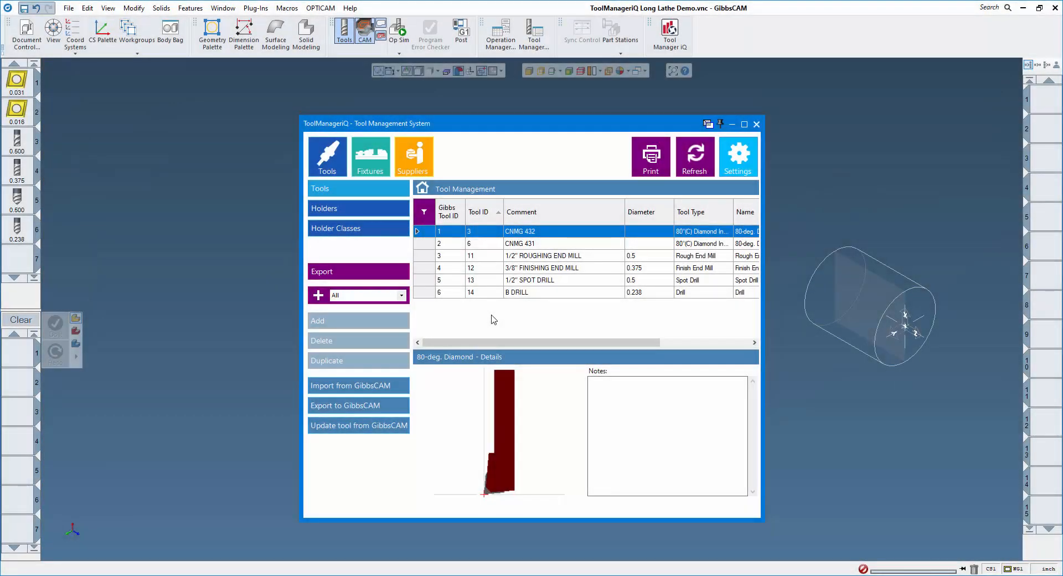
left_click(425, 212)
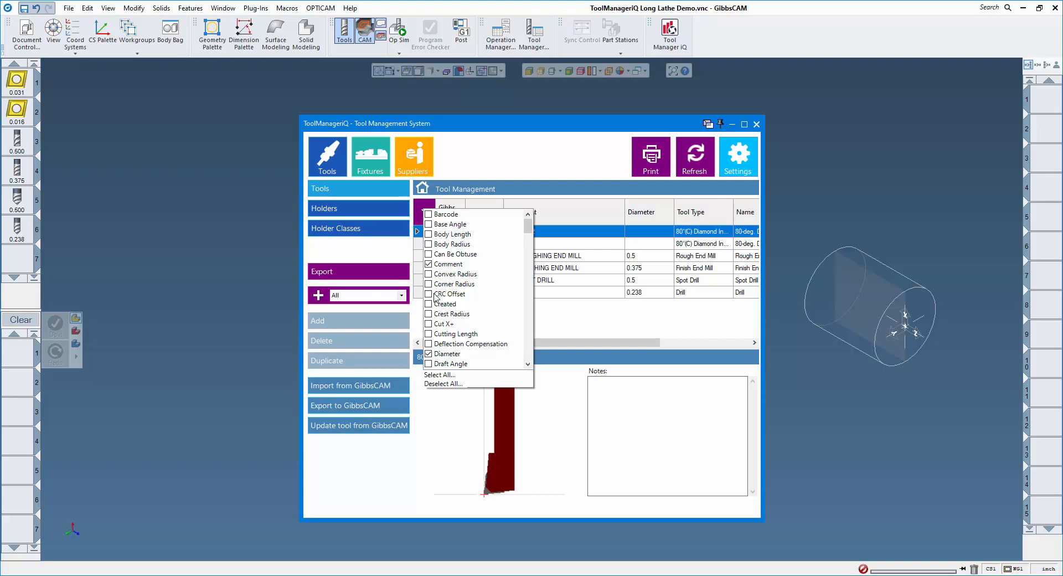
left_click(563, 323)
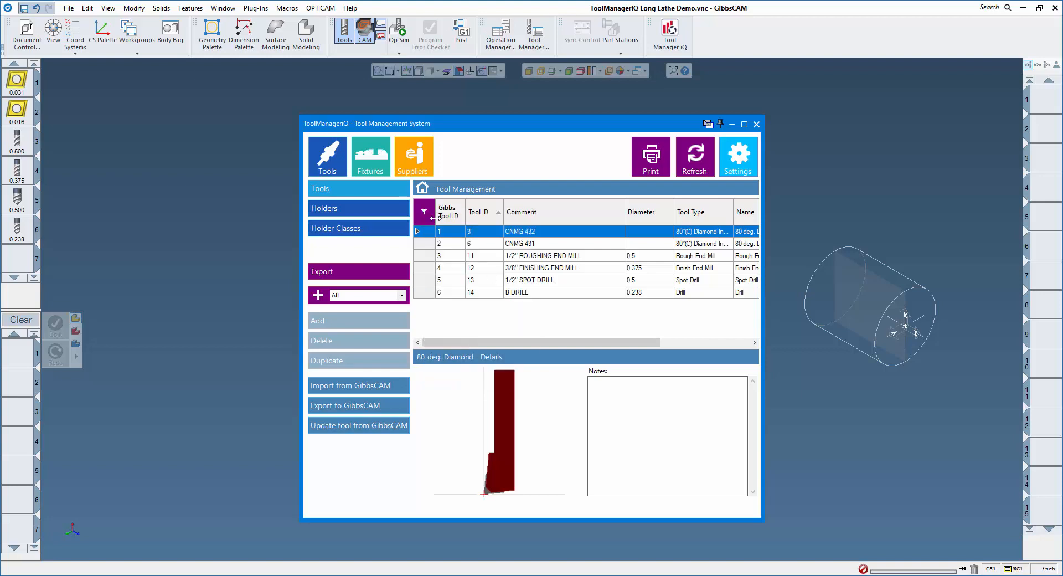
left_click(426, 216)
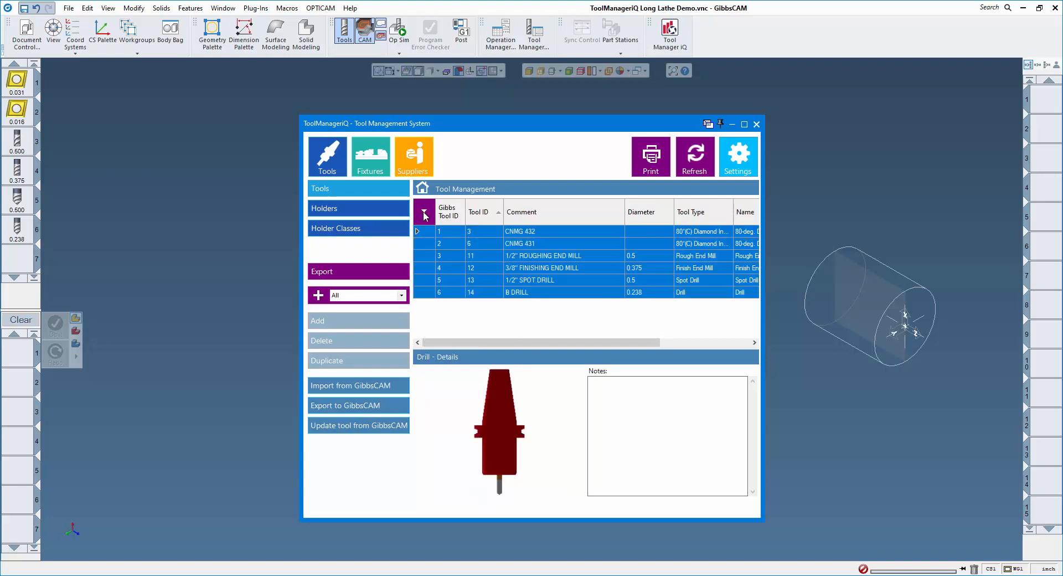
left_click(530, 234)
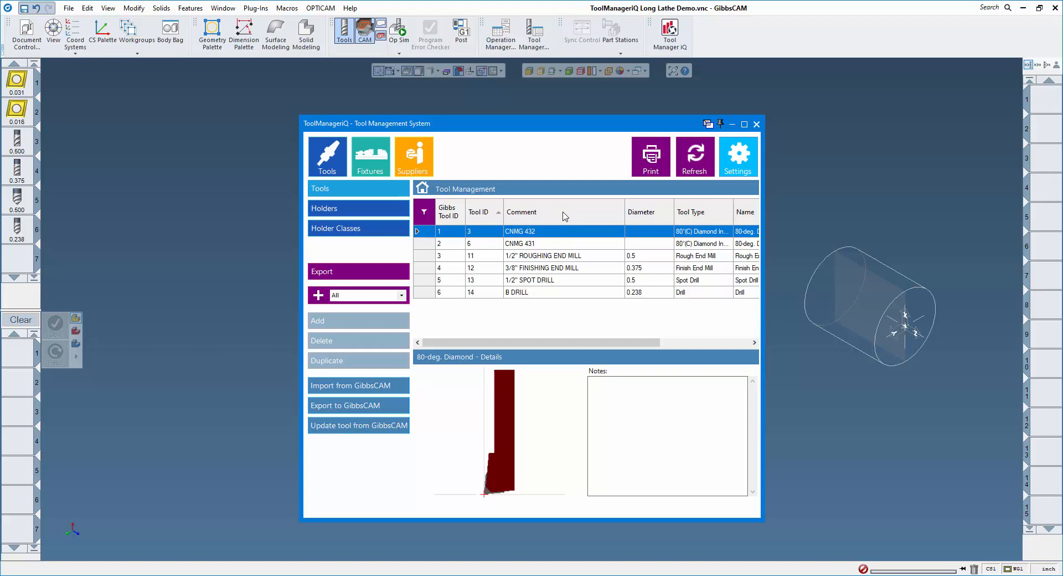
- Place the Comment column after Tool ID and sort the tools by comment descending
left_click_drag(564, 217, 474, 217)
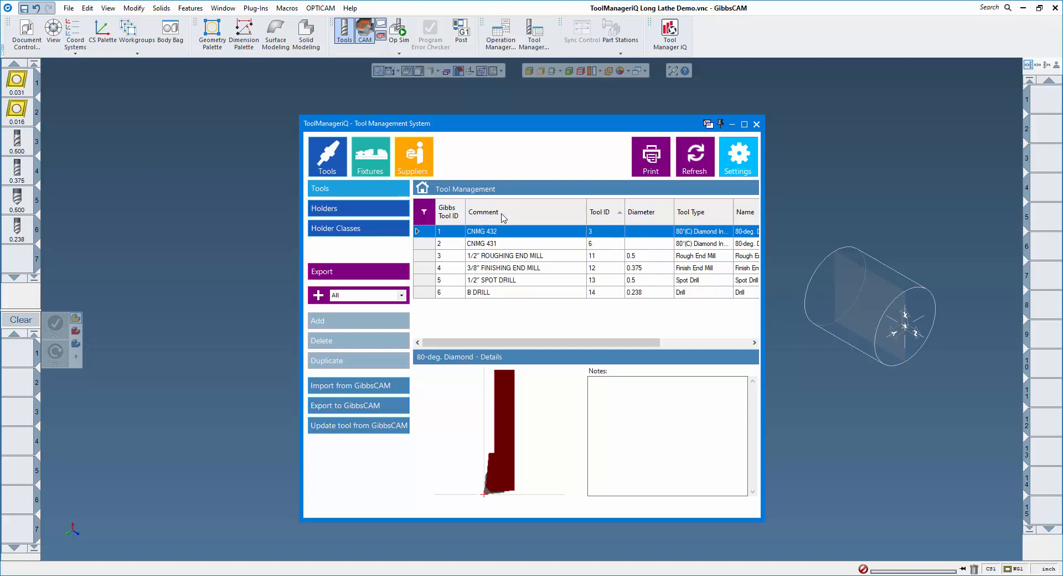
left_click_drag(557, 219, 616, 219)
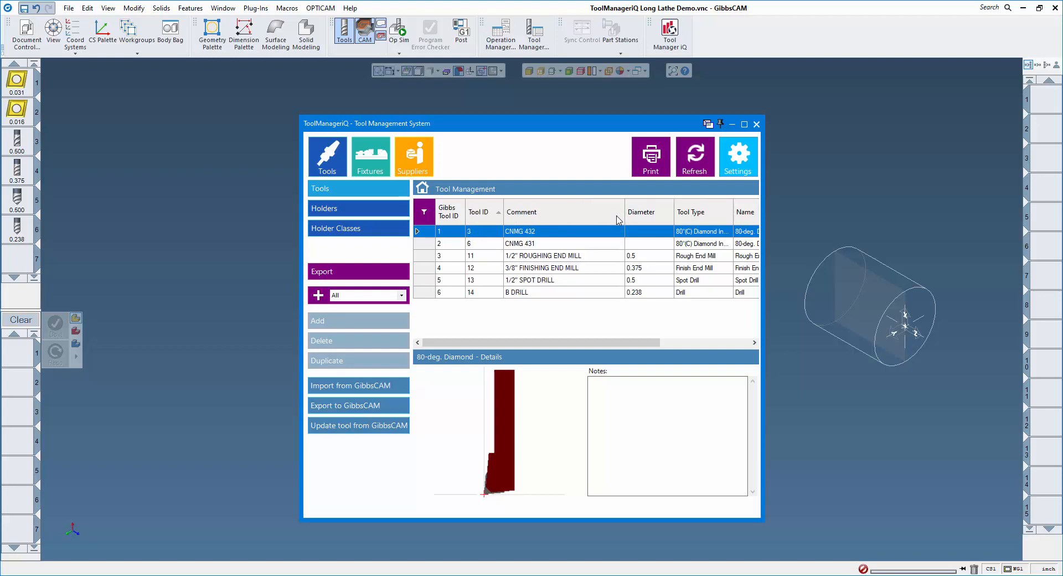
left_click(564, 216)
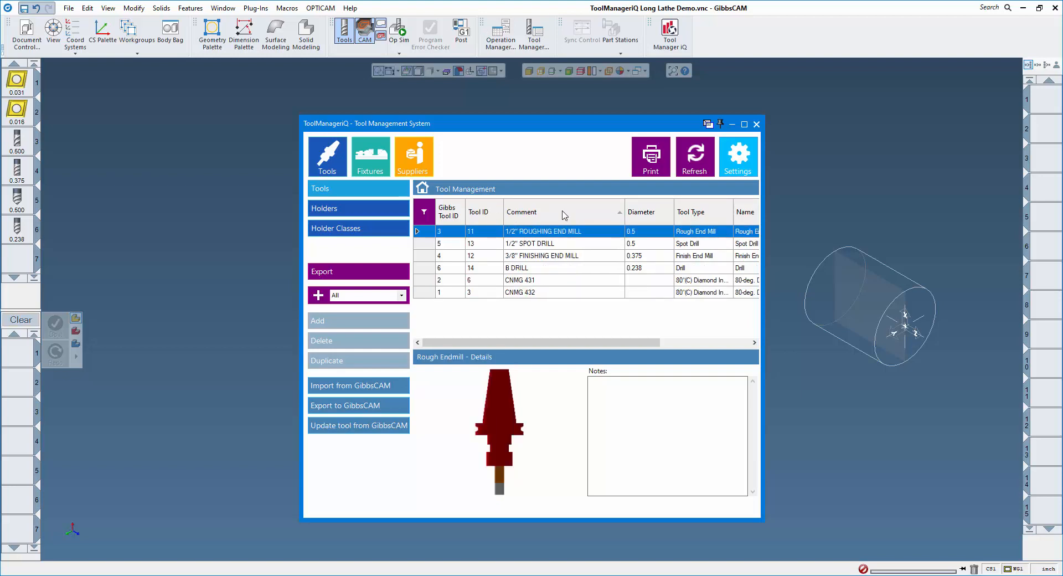
left_click(564, 216)
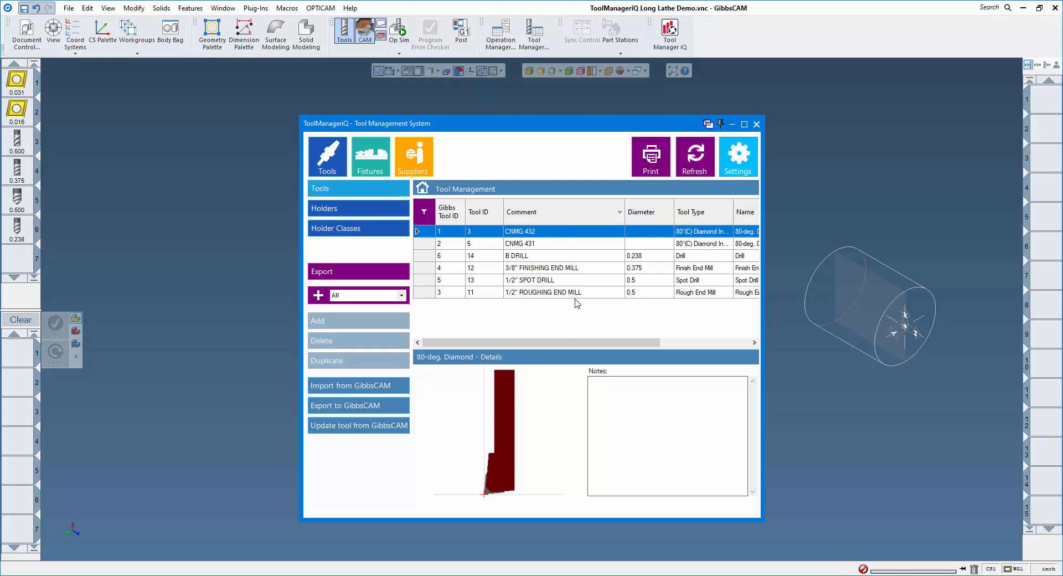
- Filter the Comment column by 'dr' to list only the drills
left_click(619, 212)
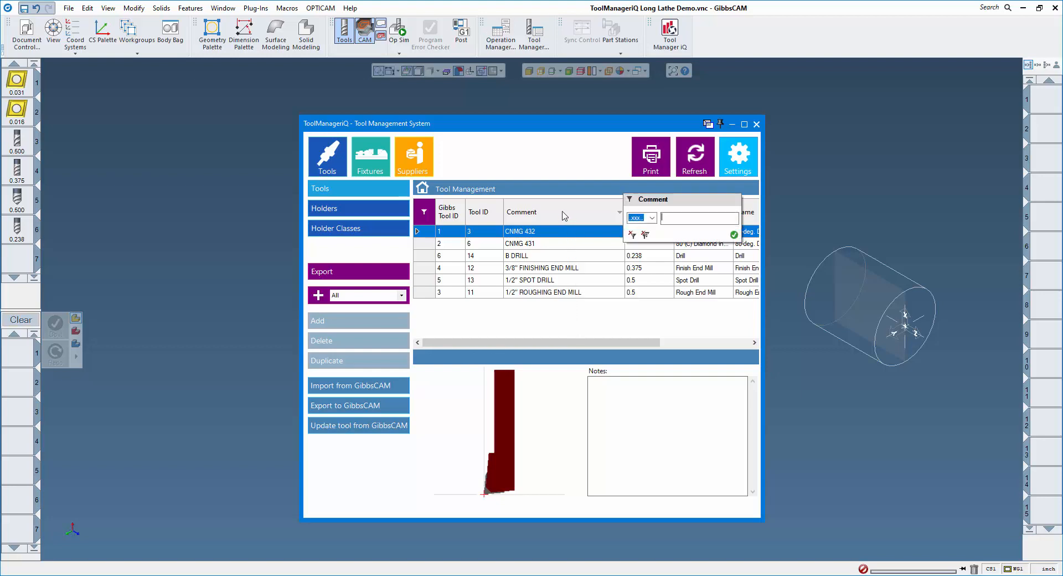
type("drill")
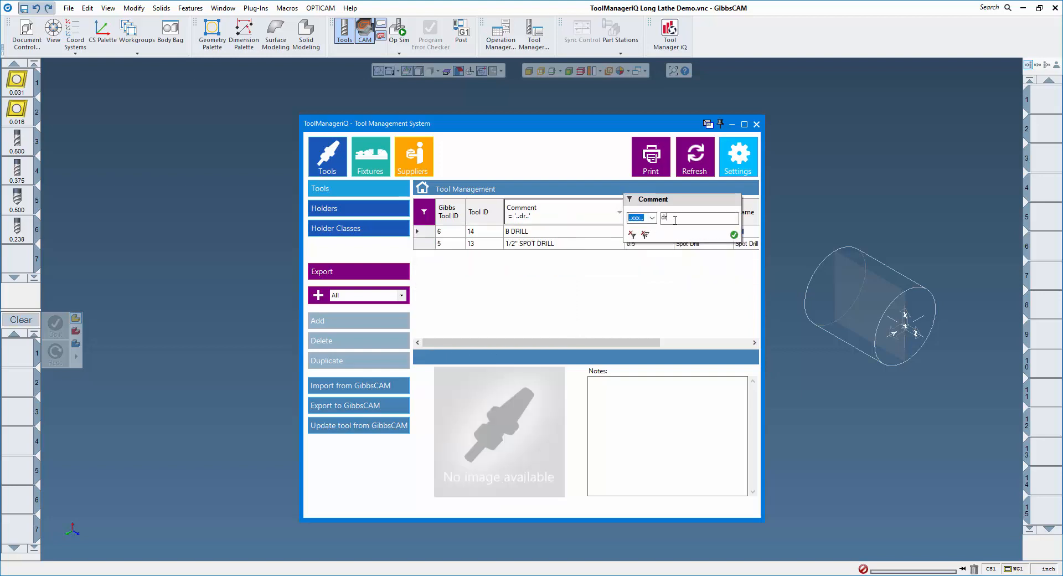
left_click(735, 234)
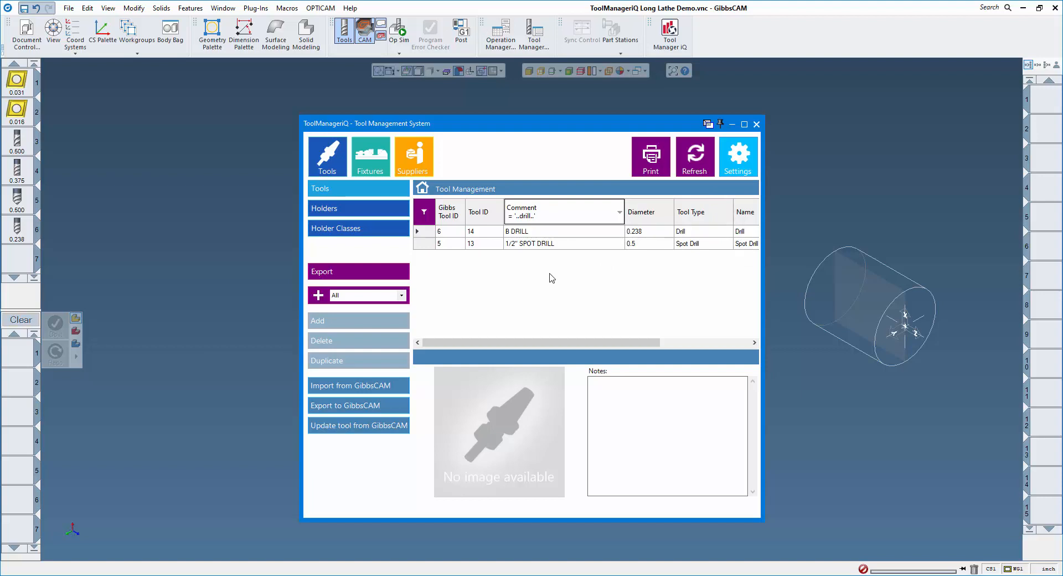
- Narrow to the 0.5 diameter spot drill, then remove all filters to show every tool
left_click(667, 212)
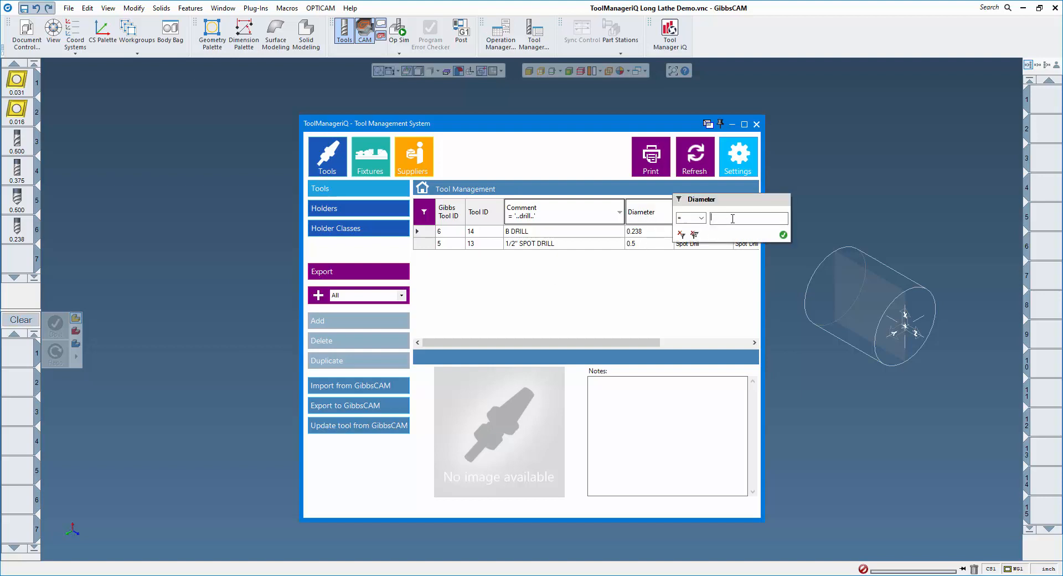
type(".5")
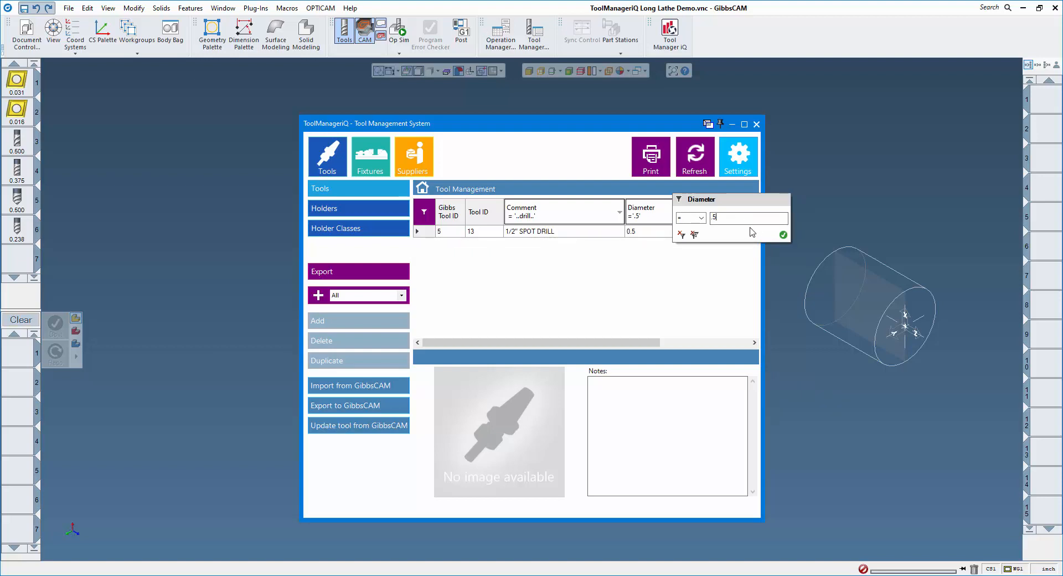
left_click(783, 235)
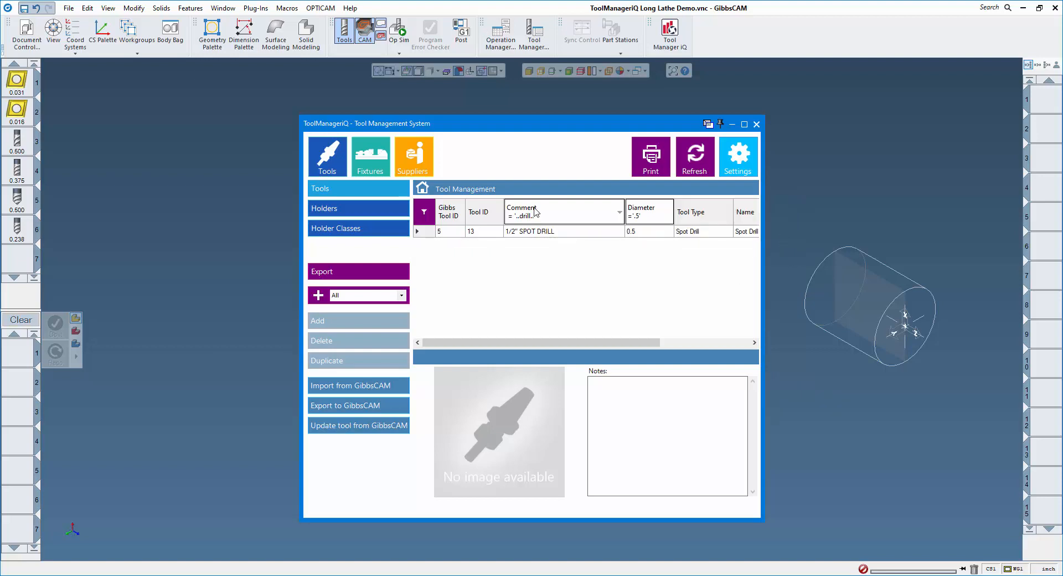
left_click(619, 212)
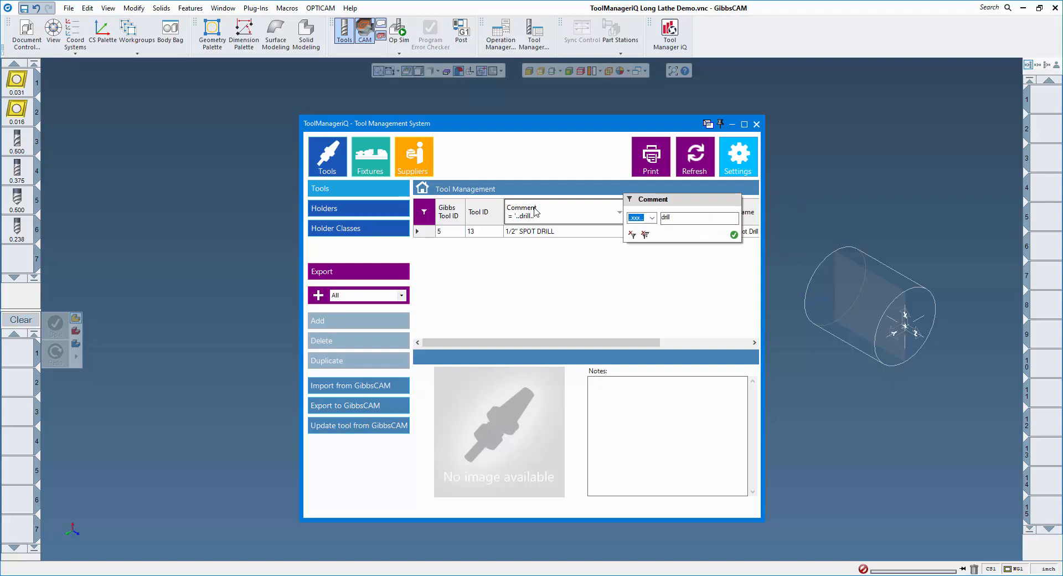
left_click(646, 236)
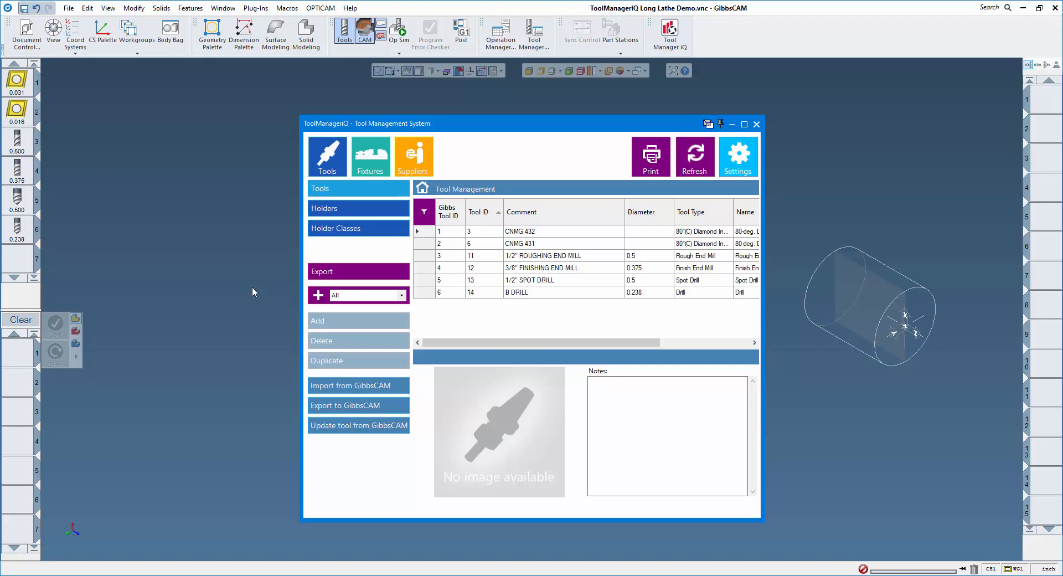
- Check in the group manager which tools belong to the Lathe Tools group
left_click(320, 297)
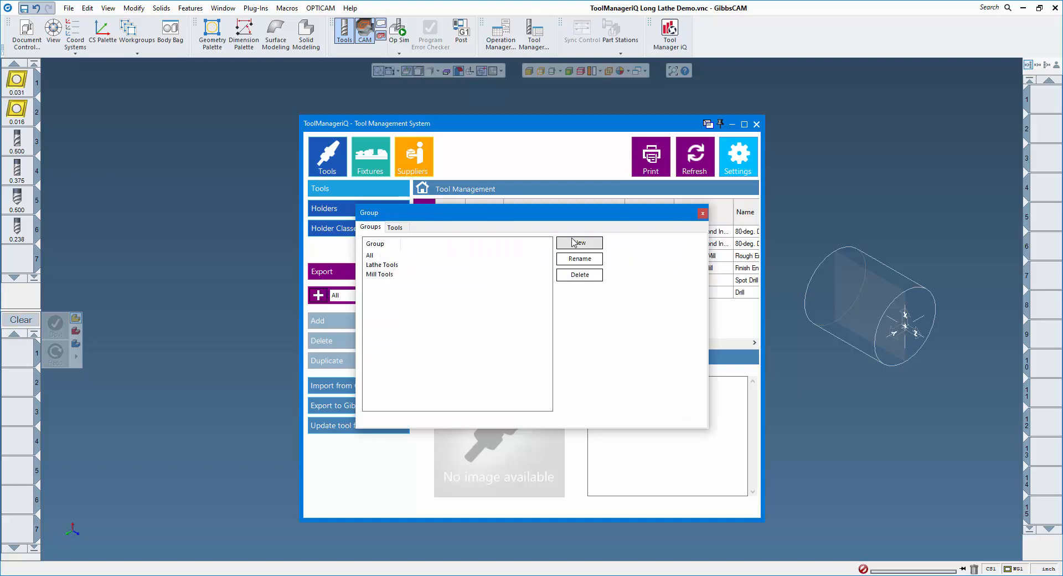
left_click(395, 227)
left_click(631, 247)
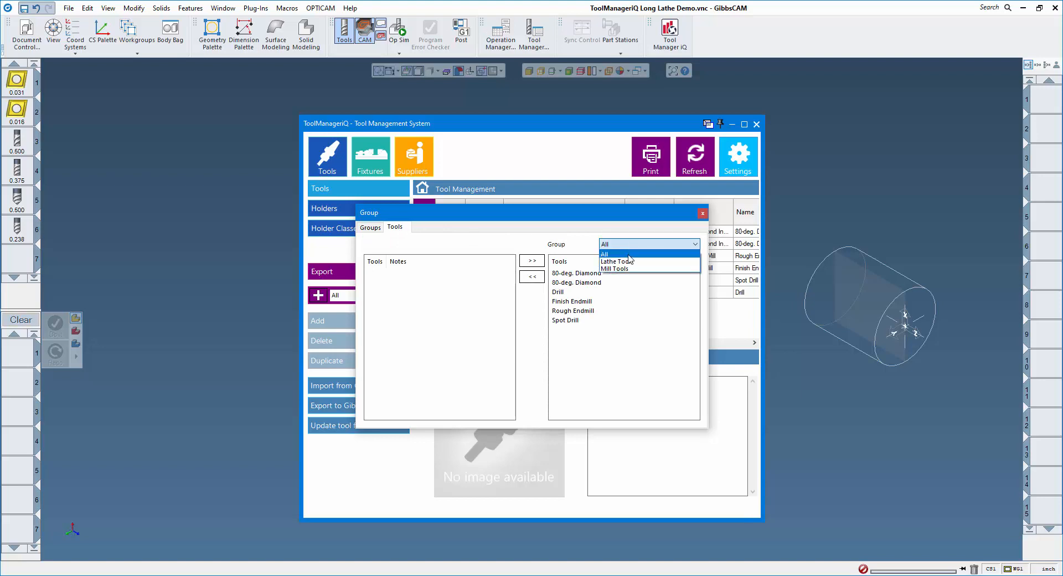
left_click(629, 262)
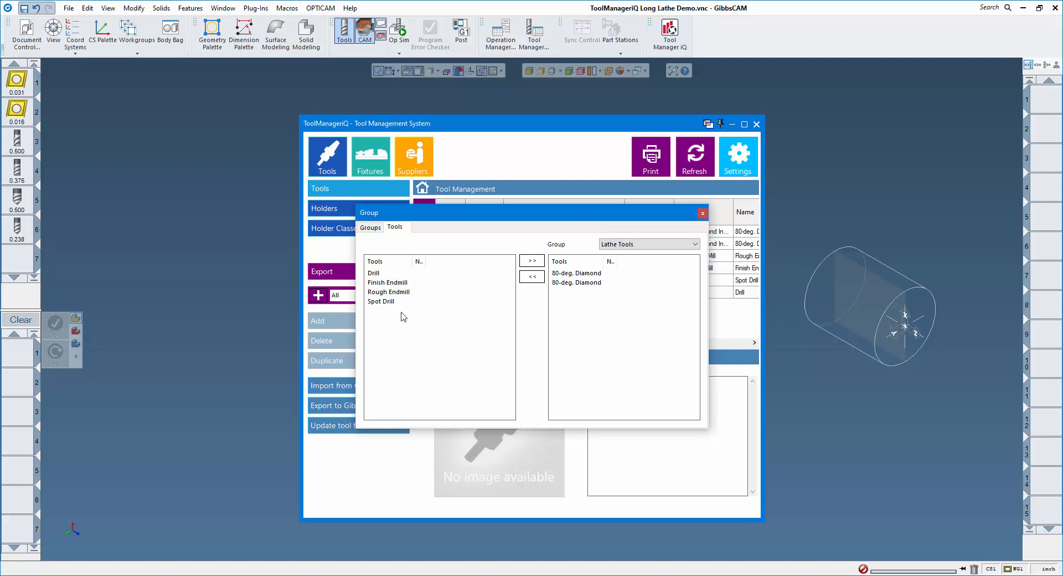
left_click(701, 213)
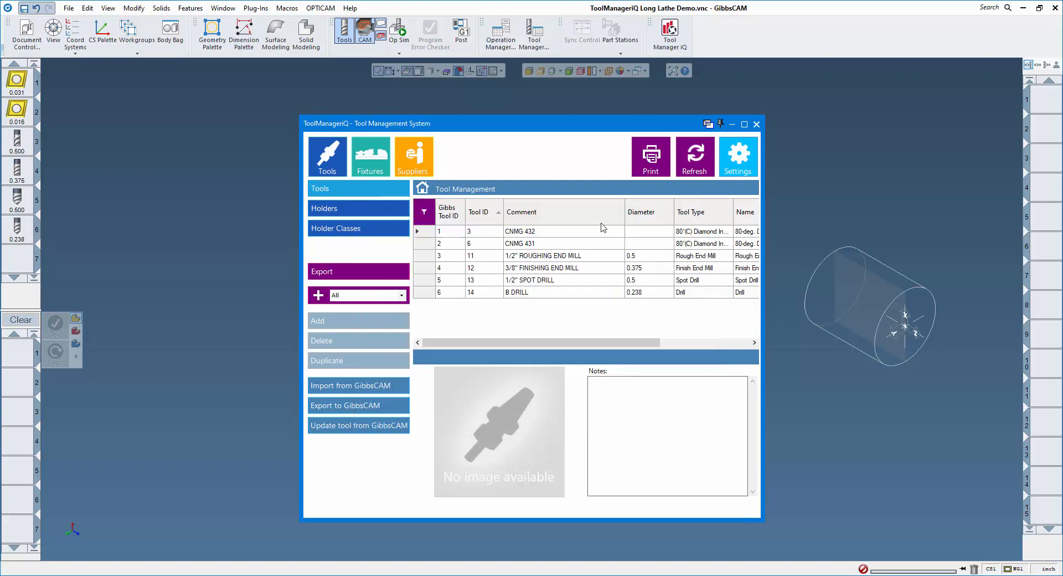
- Filter the tool list by group, first Lathe Tools, then Mill Tools
left_click(403, 296)
left_click(370, 313)
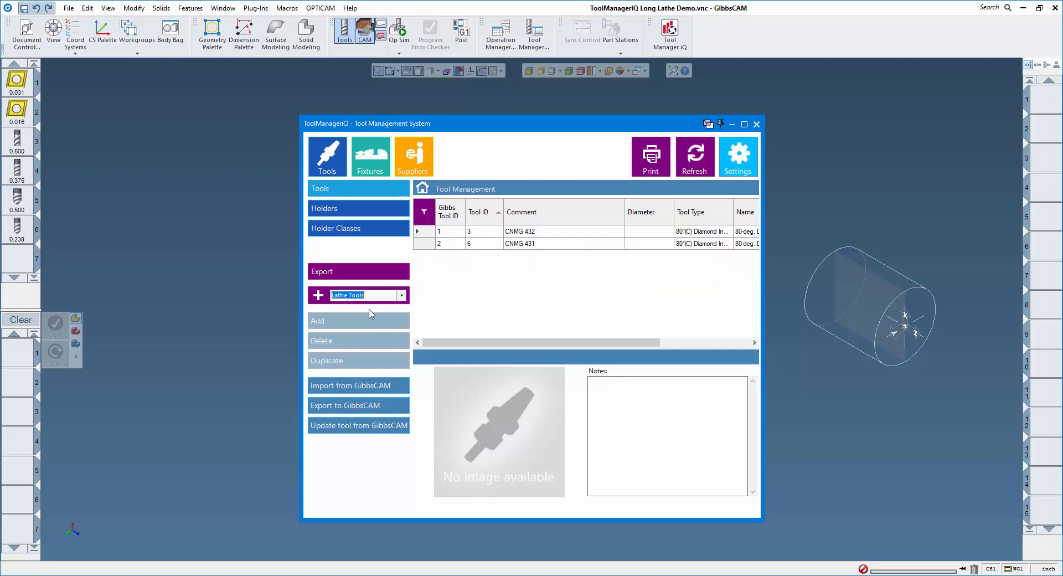
left_click(402, 295)
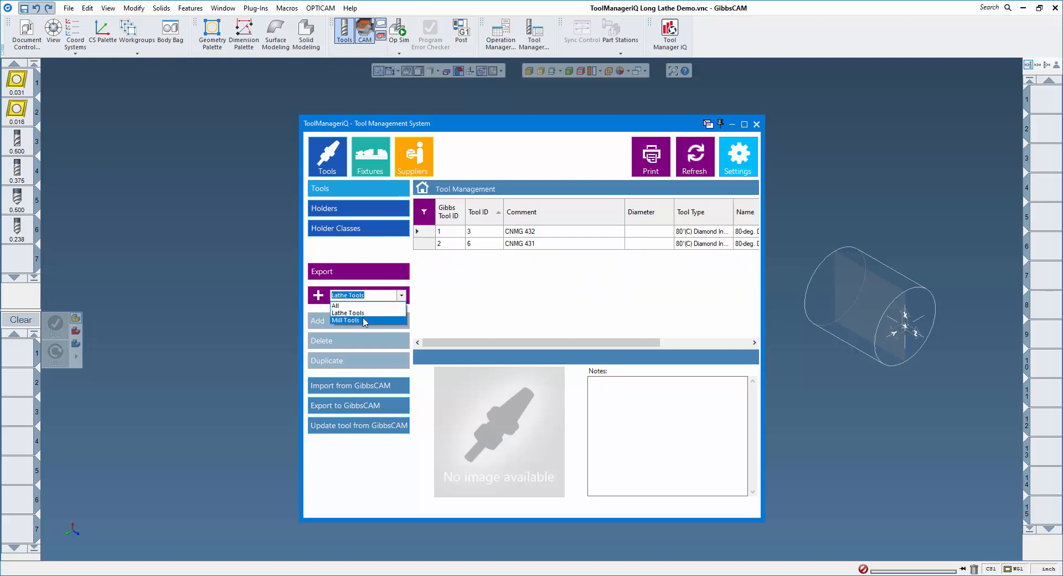
left_click(364, 321)
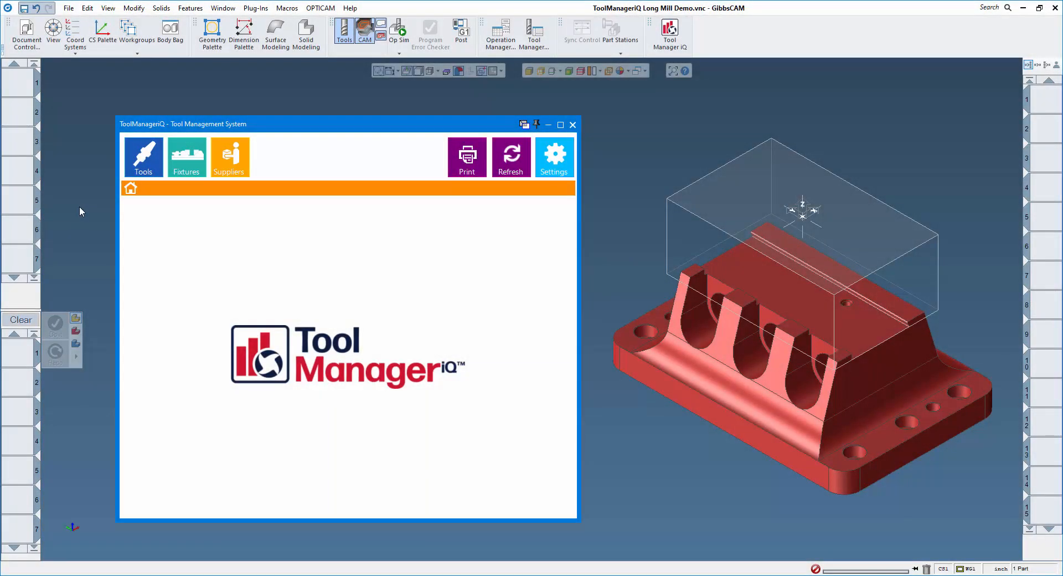
- Import the dovetail solid into Fixture Management as a new Dovetail Fixture
left_click(186, 156)
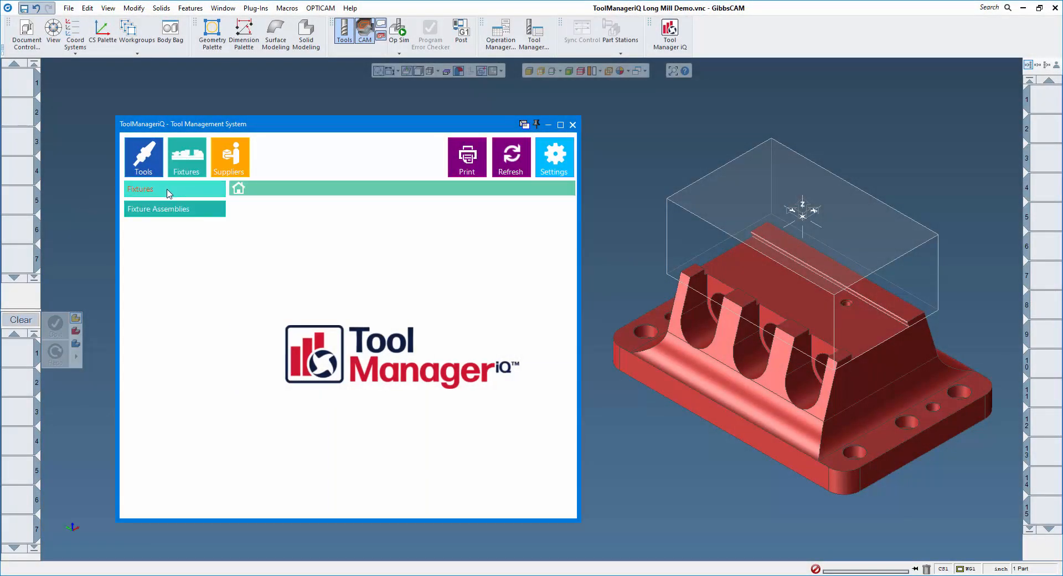
left_click(169, 191)
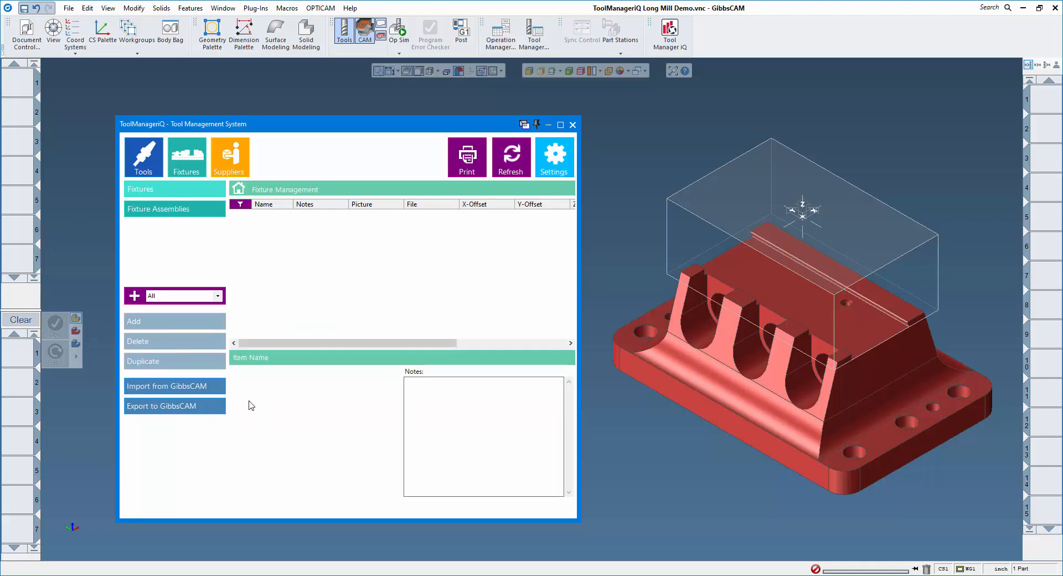
left_click(723, 379)
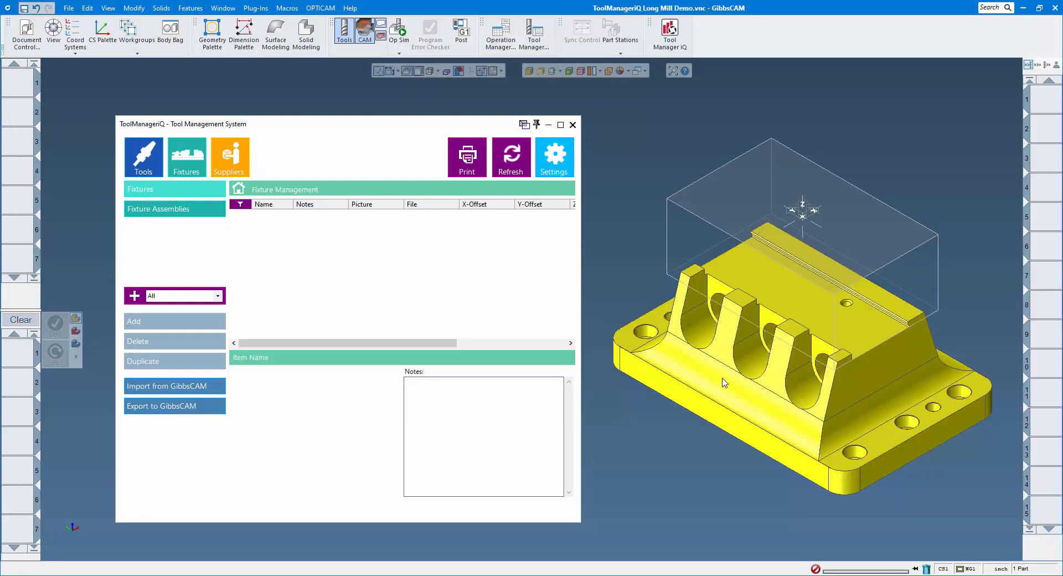
left_click(173, 391)
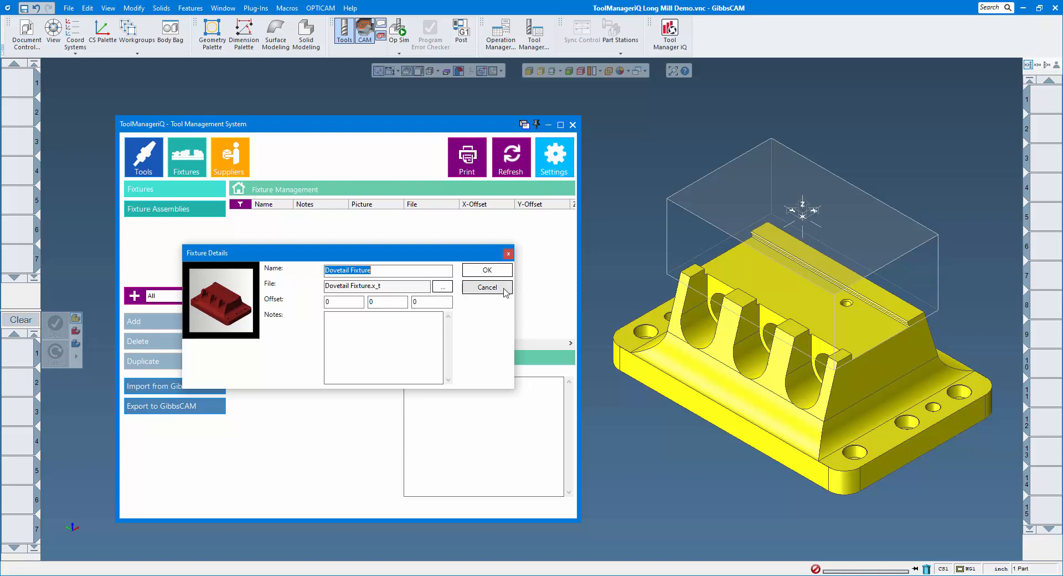
left_click(486, 270)
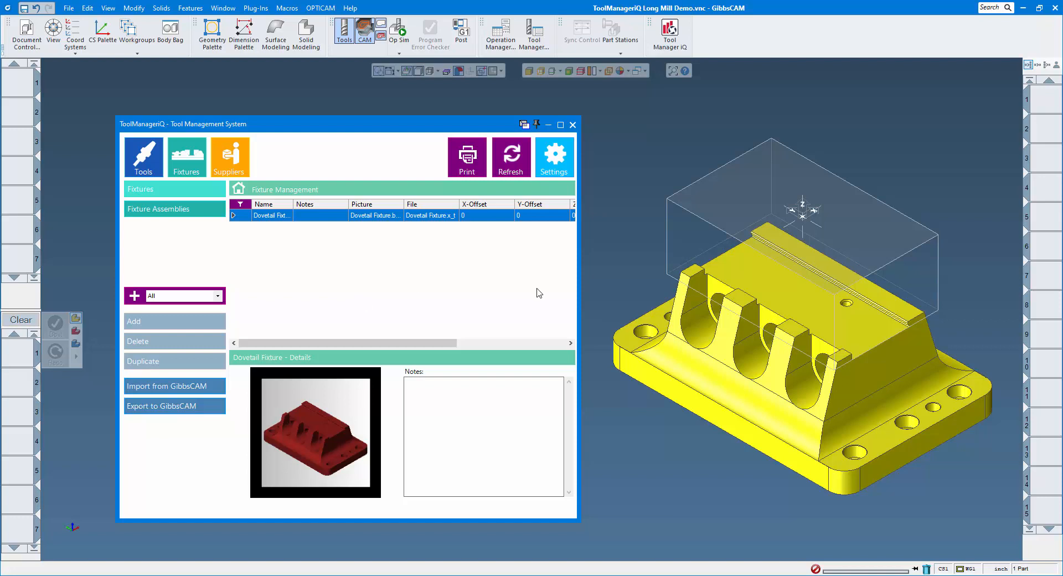
- Delete the dovetail solid from the Long Mill Demo part
left_click(682, 360)
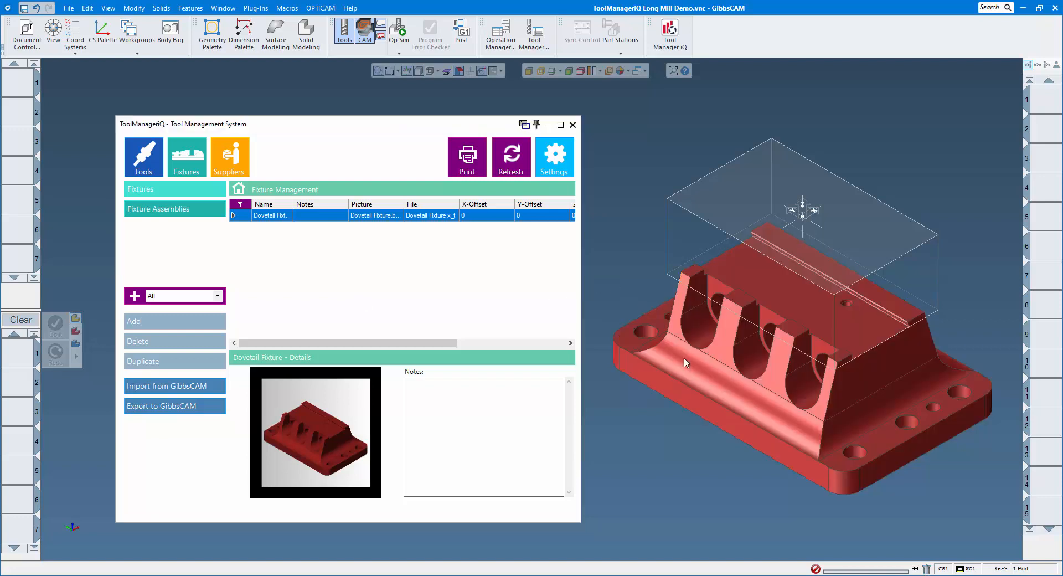
key("Delete")
left_click(509, 312)
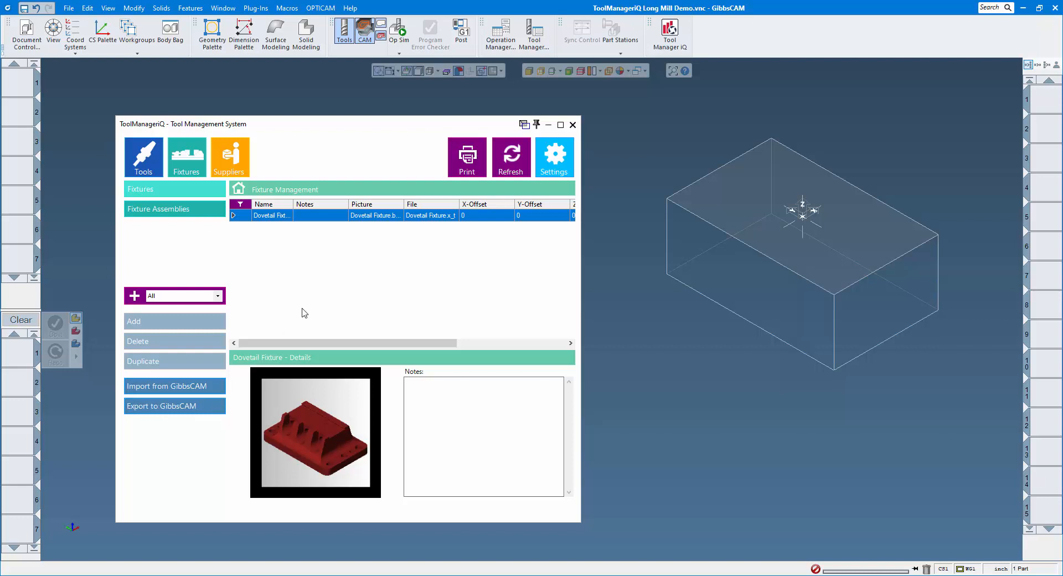
- Export the Dovetail Fixture from the library back into the GibbsCAM part
double_click(271, 217)
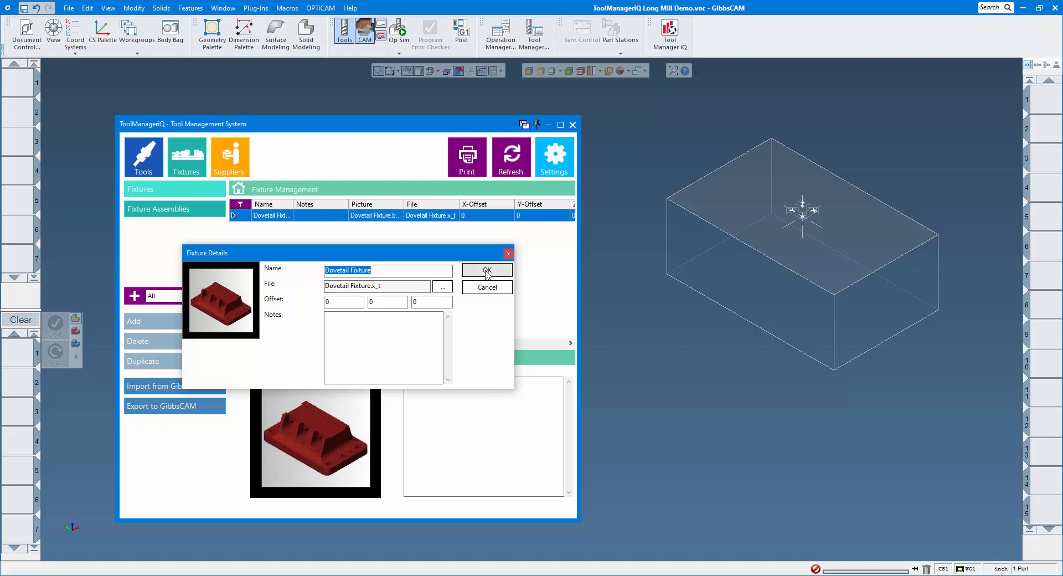
left_click(487, 271)
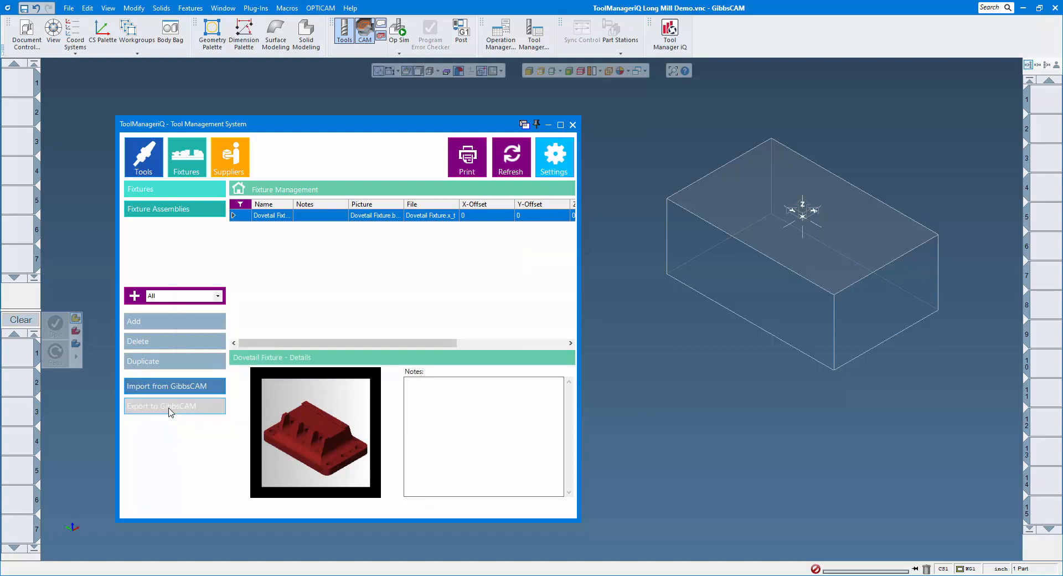
left_click(169, 411)
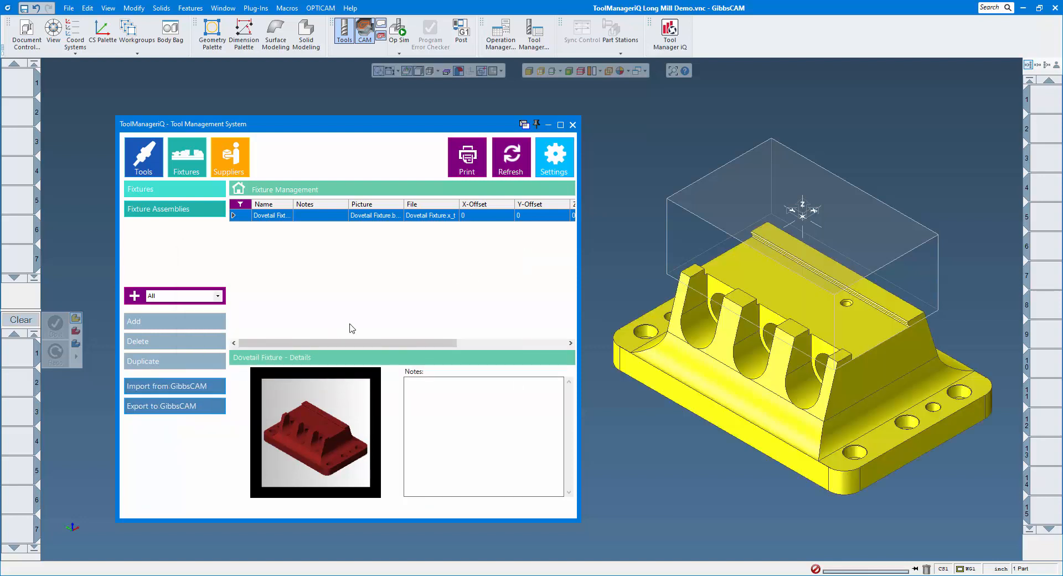
- Set the dovetail solid's body type to Fixture
left_click(685, 436)
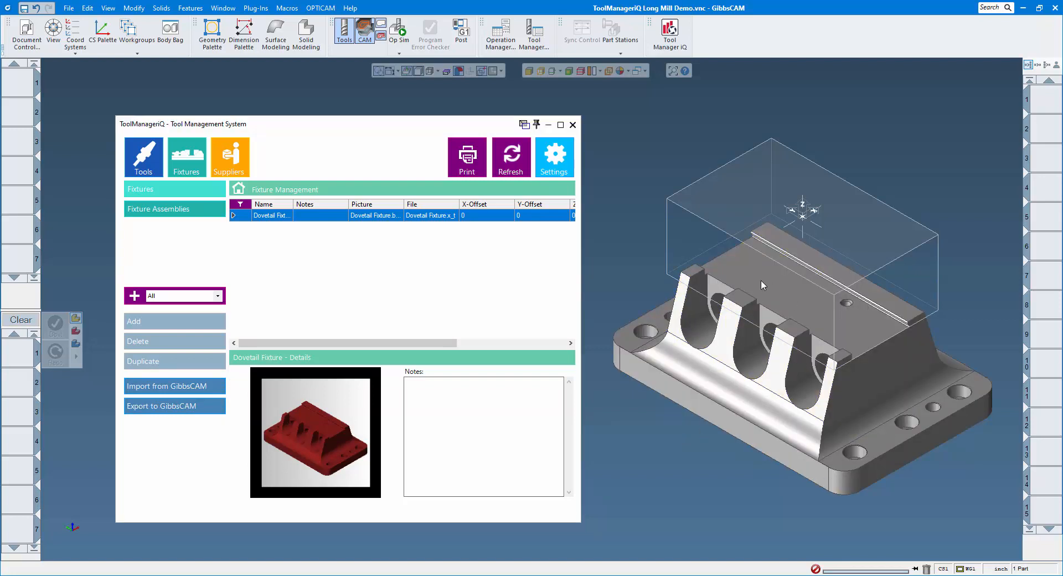
right_click(734, 322)
mouse_move(773, 357)
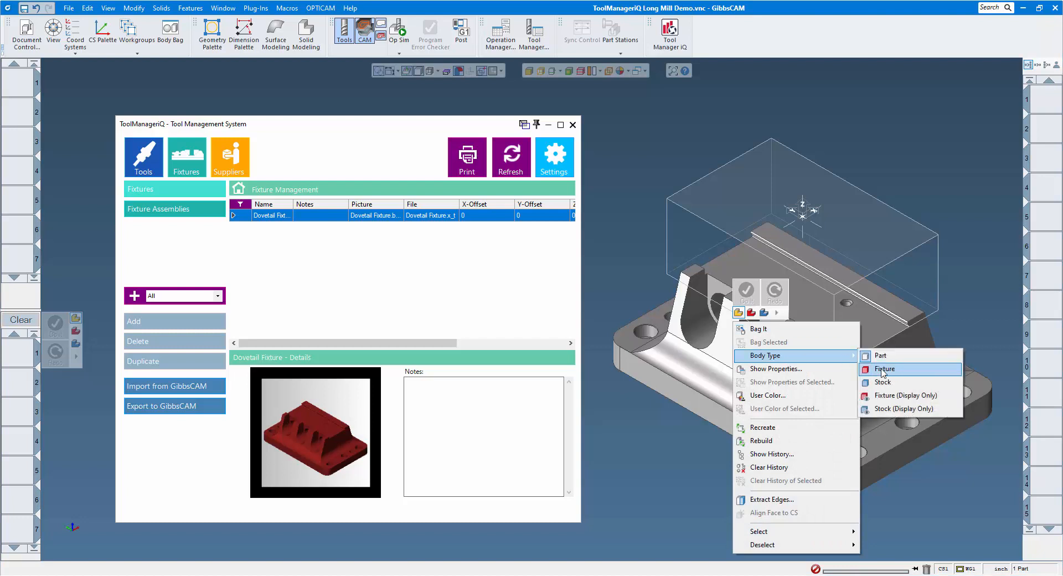
left_click(878, 369)
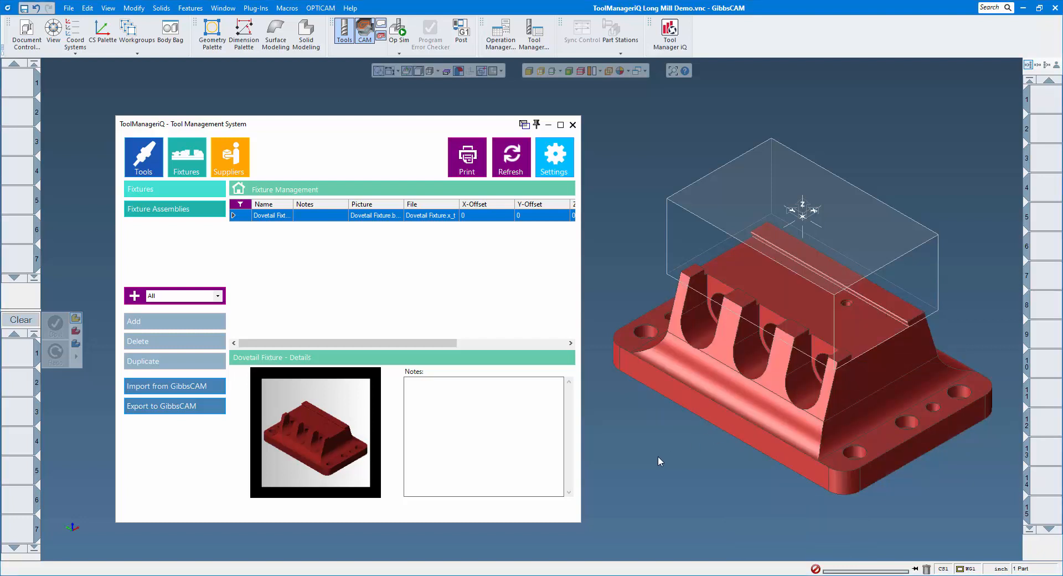